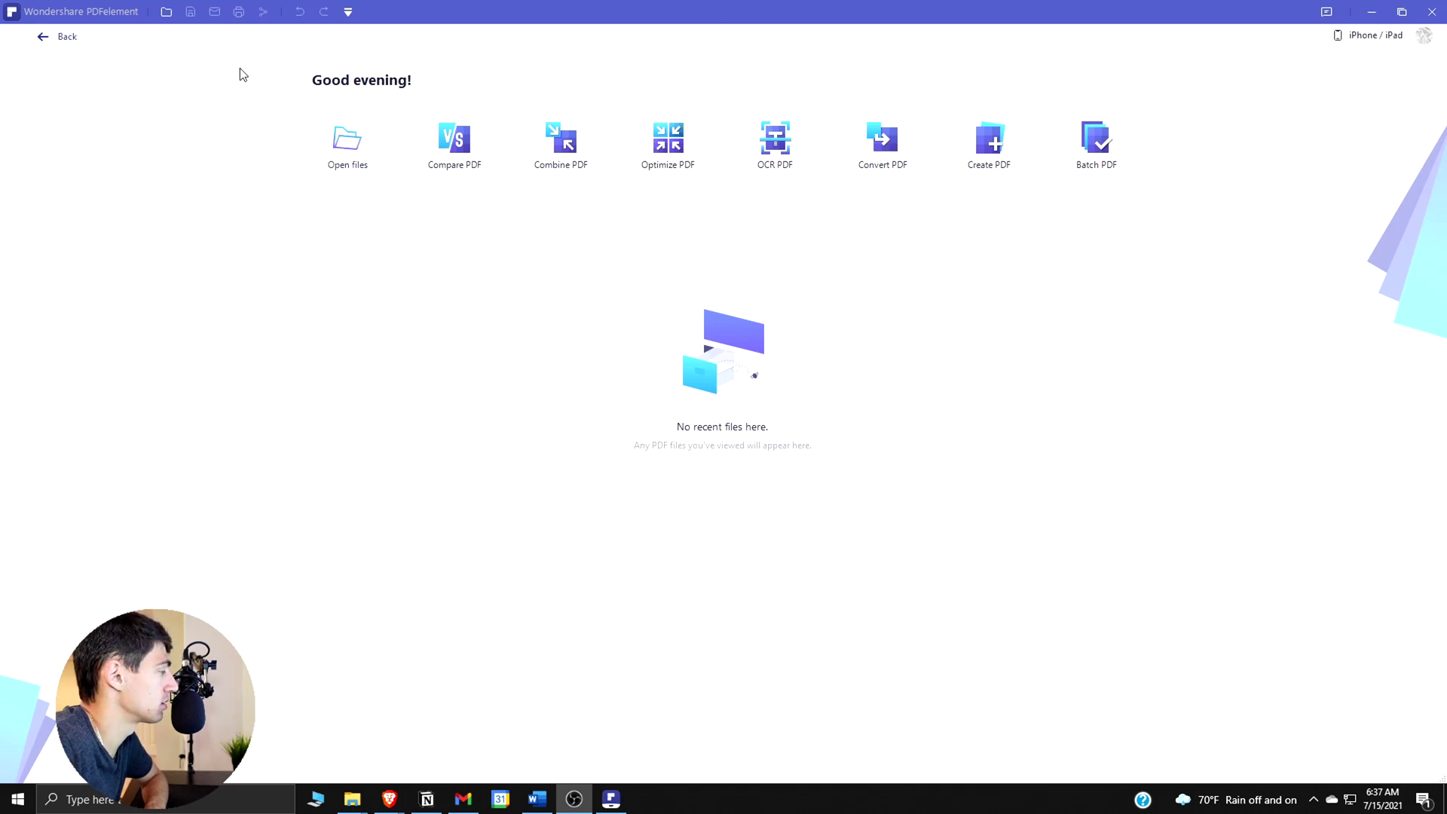
Start a new PDF portfolio from the File > Create menu
{"action": "left_click", "coordinate": [47, 33]}
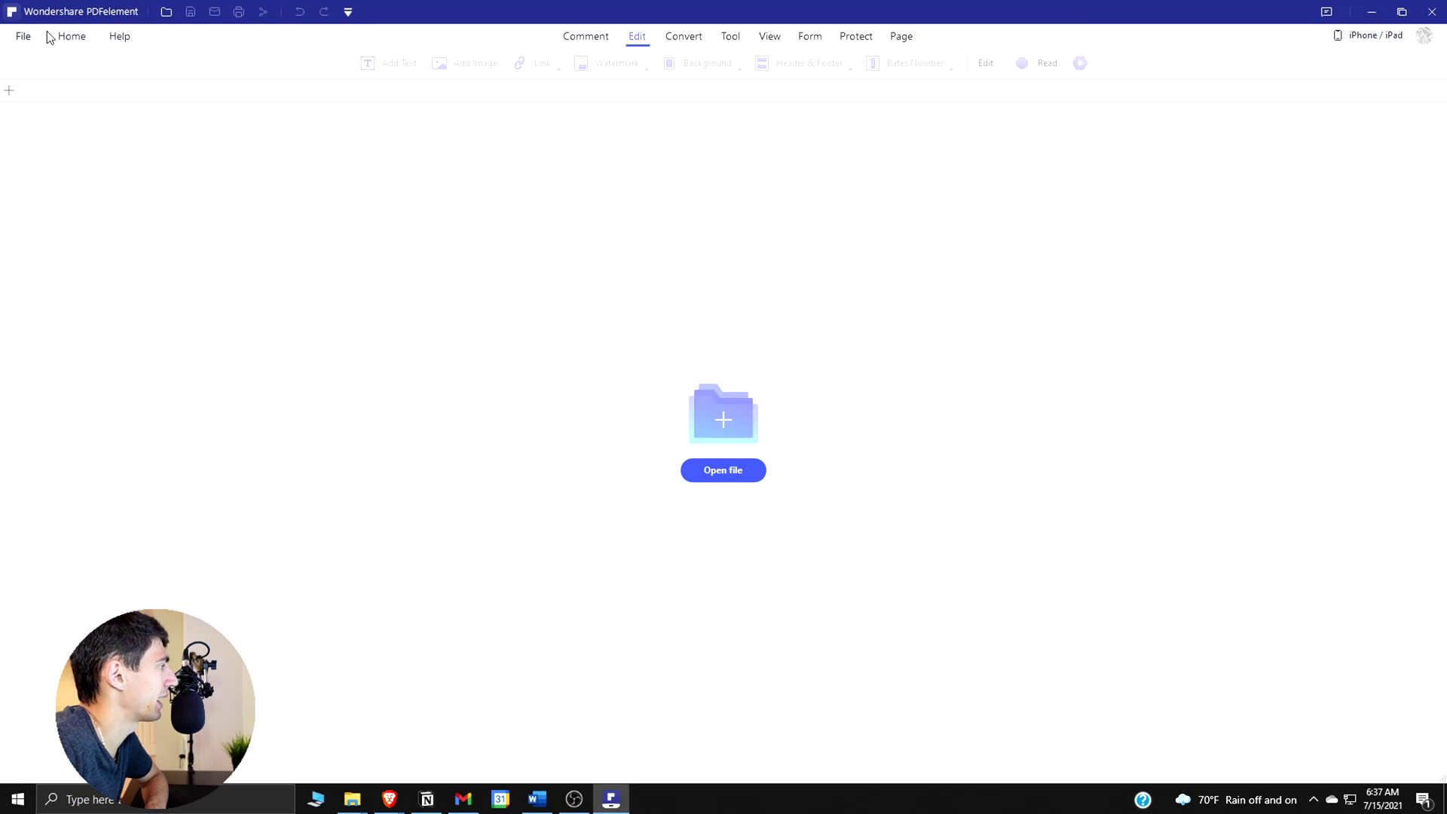
{"action": "left_click", "coordinate": [39, 35]}
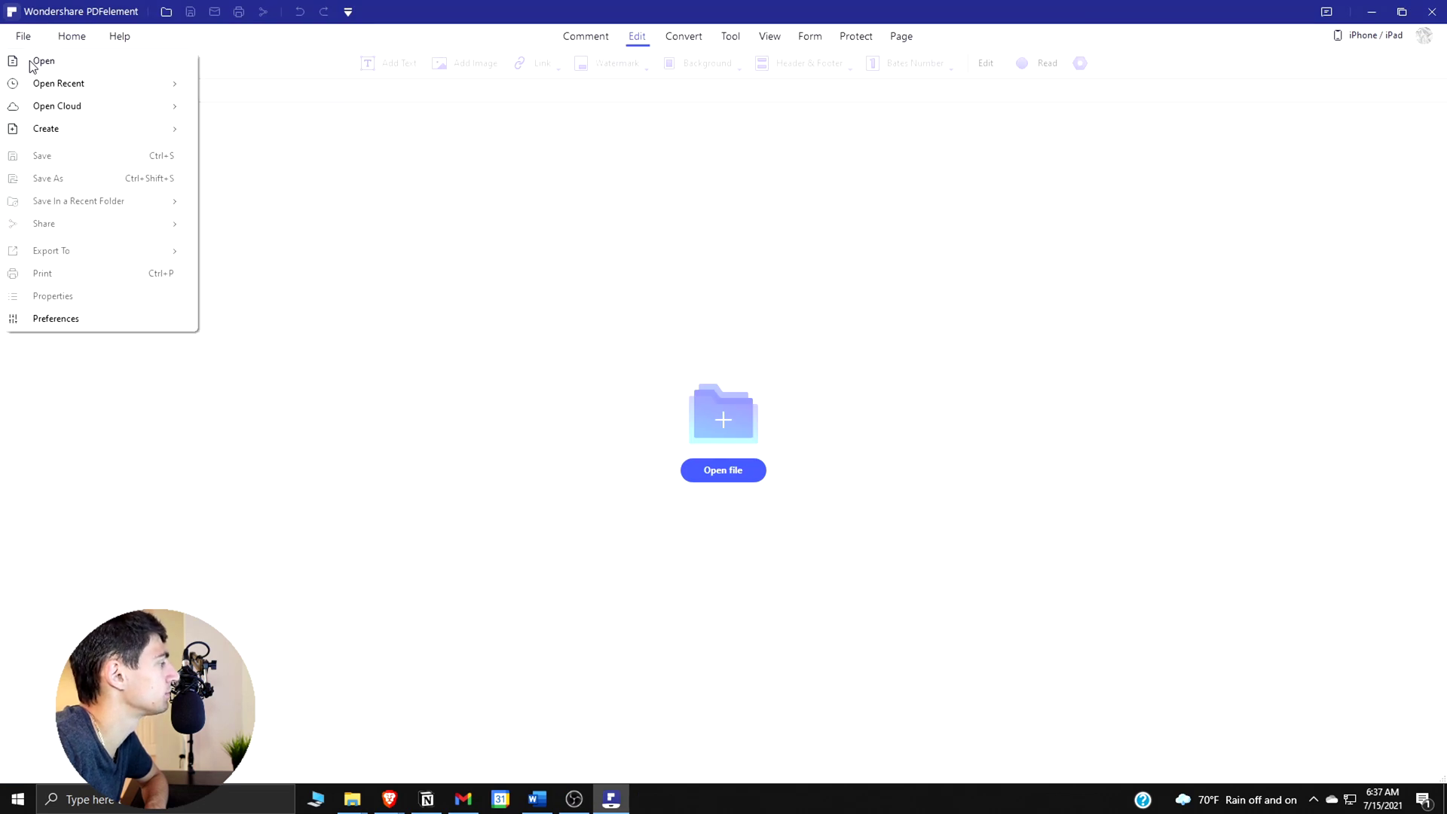
{"action": "mouse_move", "coordinate": [14, 127]}
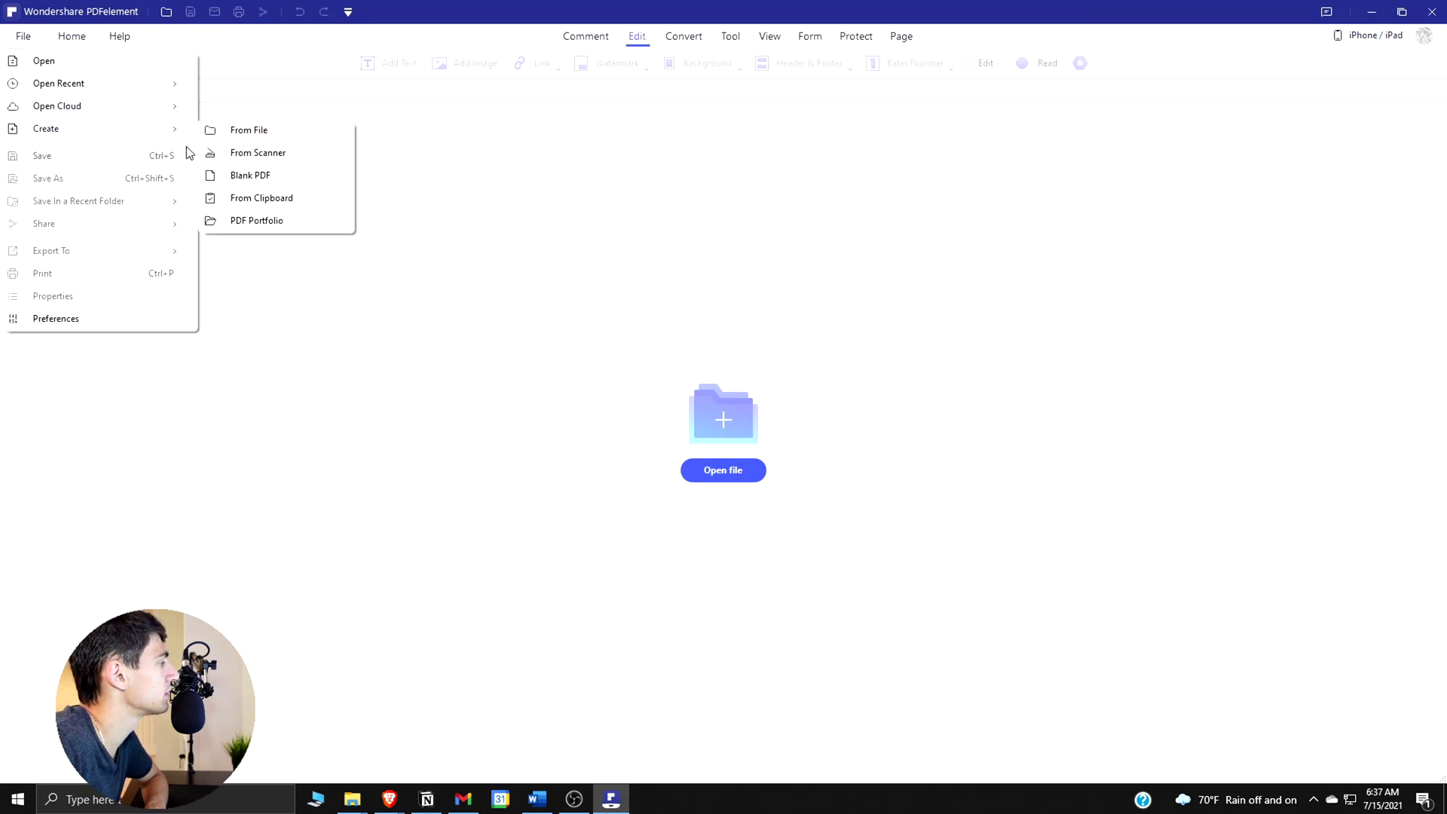
{"action": "left_click", "coordinate": [338, 220]}
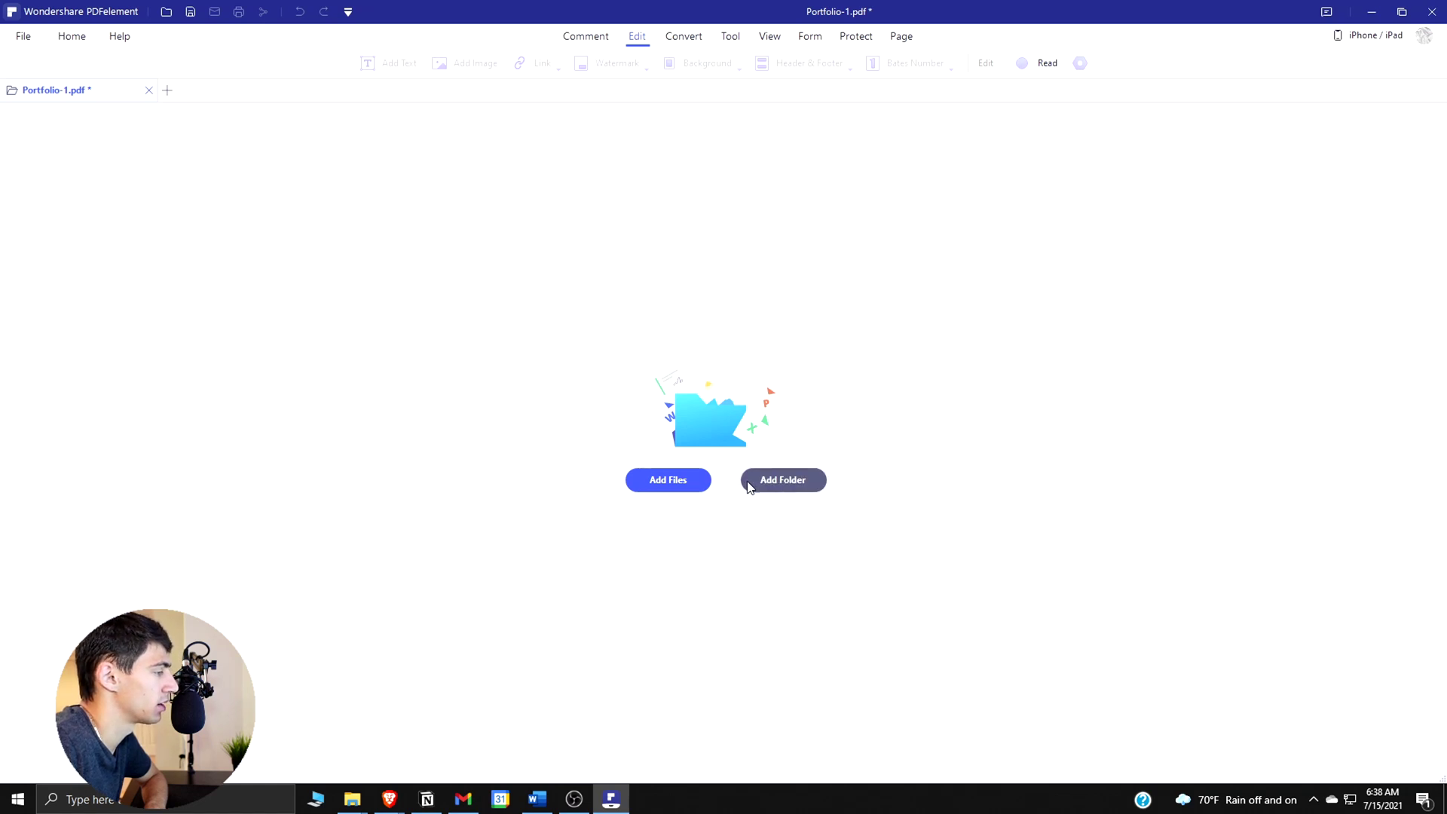
Add all seven PDFs from the PDF Files folder, 02 Fruits.pdf through Sample Form.pdf, to Portfolio-1.pdf
{"action": "left_click", "coordinate": [652, 486]}
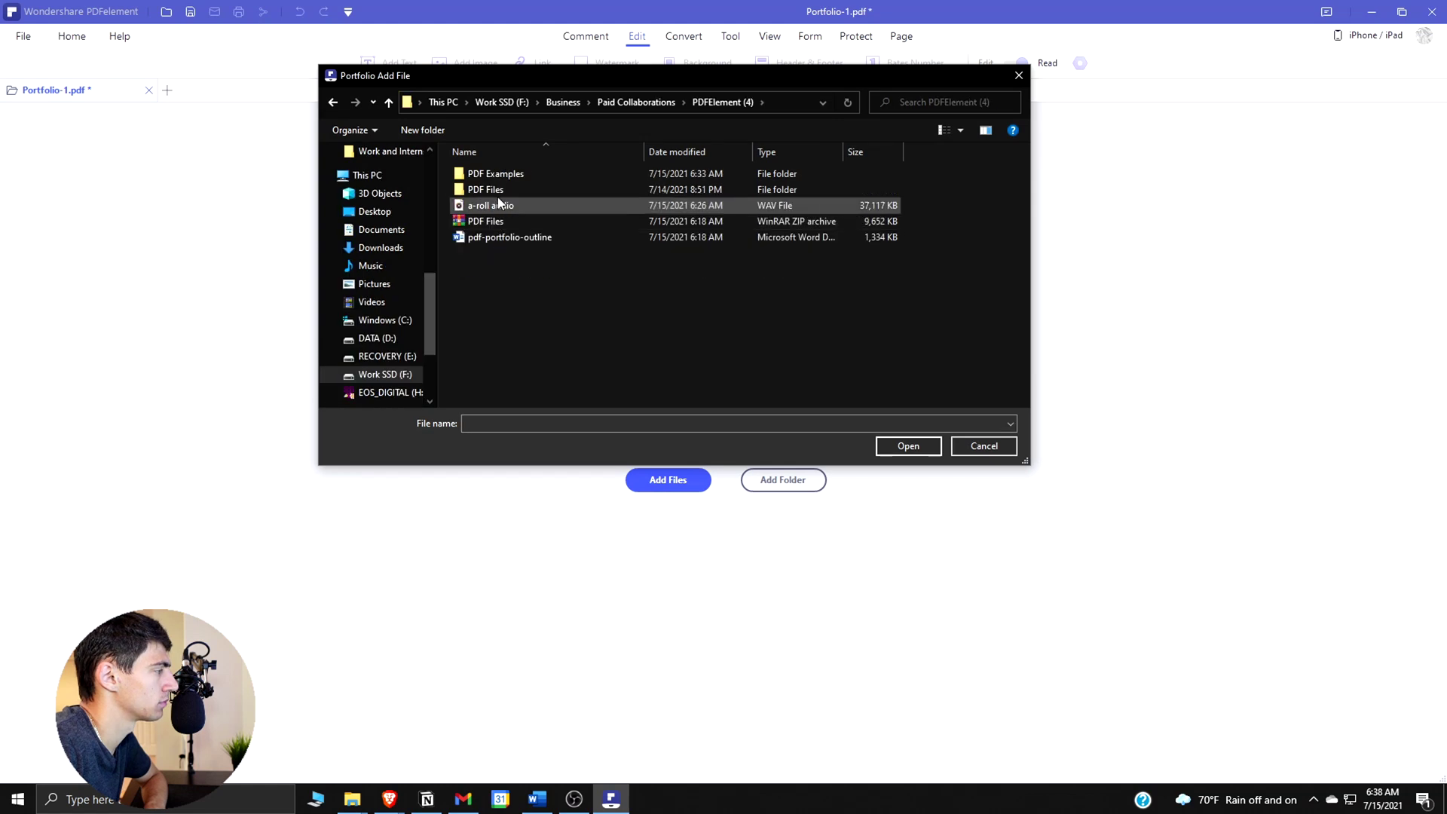
{"action": "double_click", "coordinate": [486, 189]}
{"action": "left_click_drag", "start_coordinate": [526, 323], "coordinate": [488, 170]}
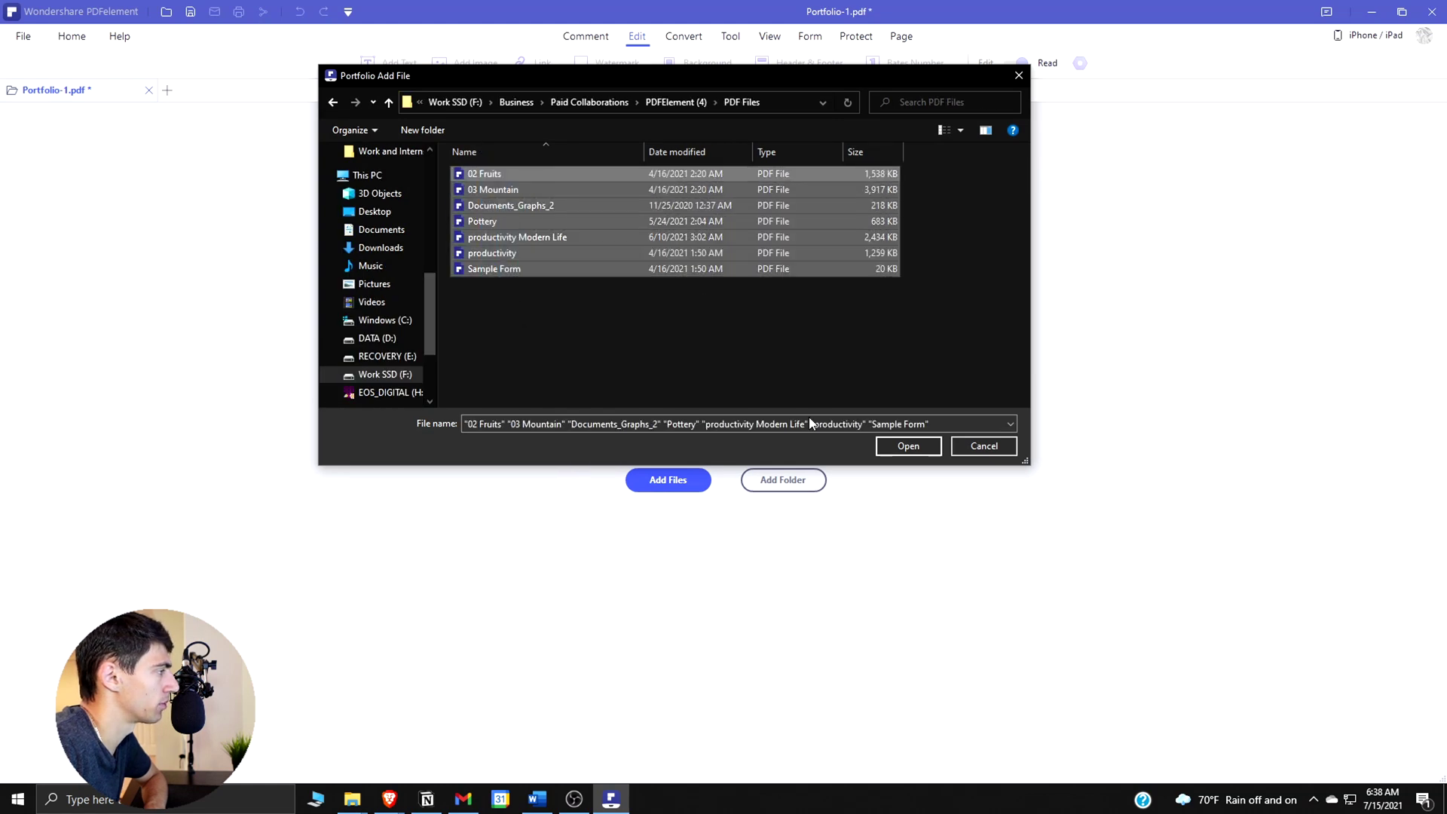
{"action": "left_click", "coordinate": [908, 445]}
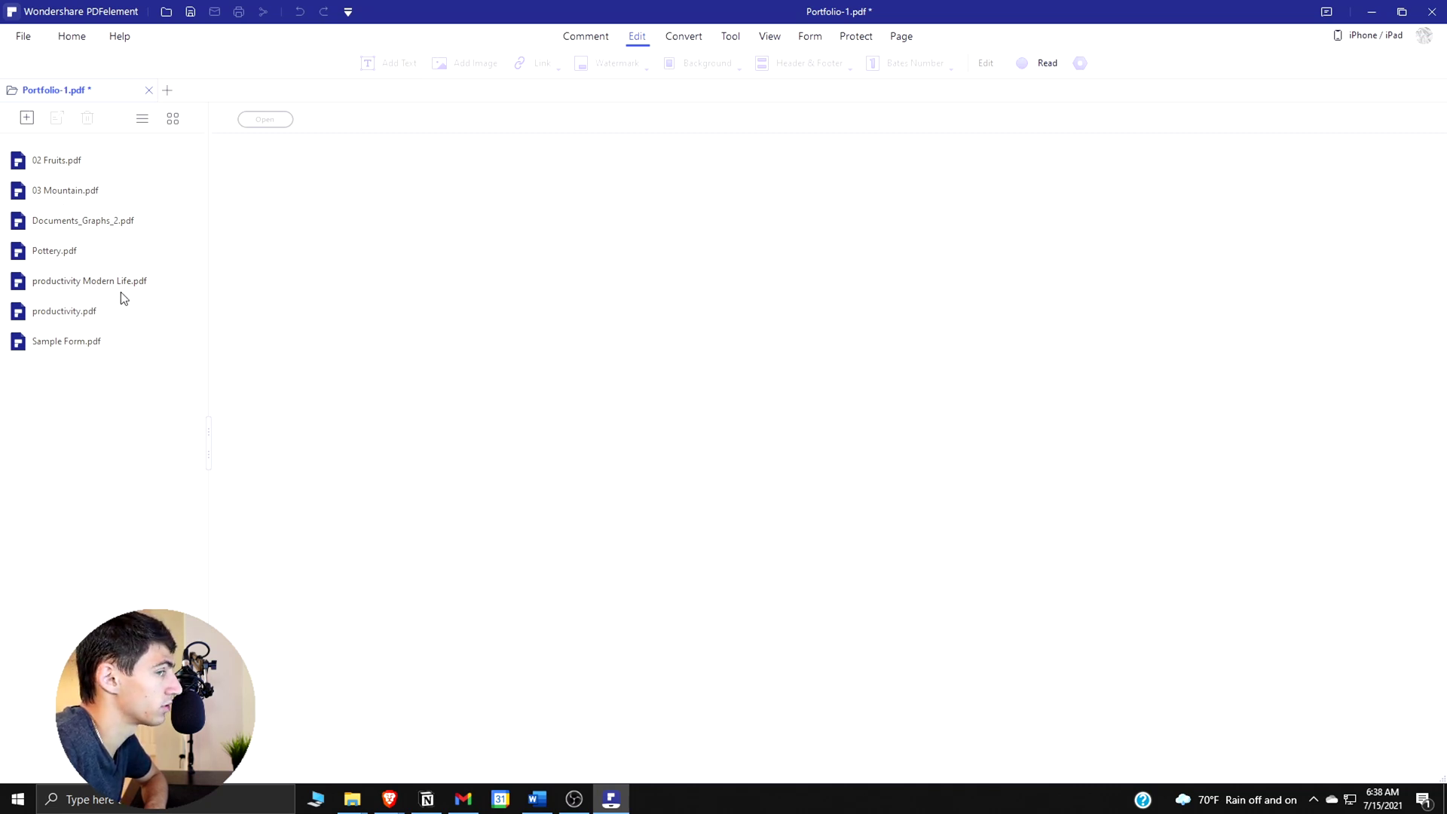
Open 02 Fruits.pdf from the portfolio in its own tab and scroll through it
{"action": "right_click", "coordinate": [113, 155]}
{"action": "left_click", "coordinate": [113, 150]}
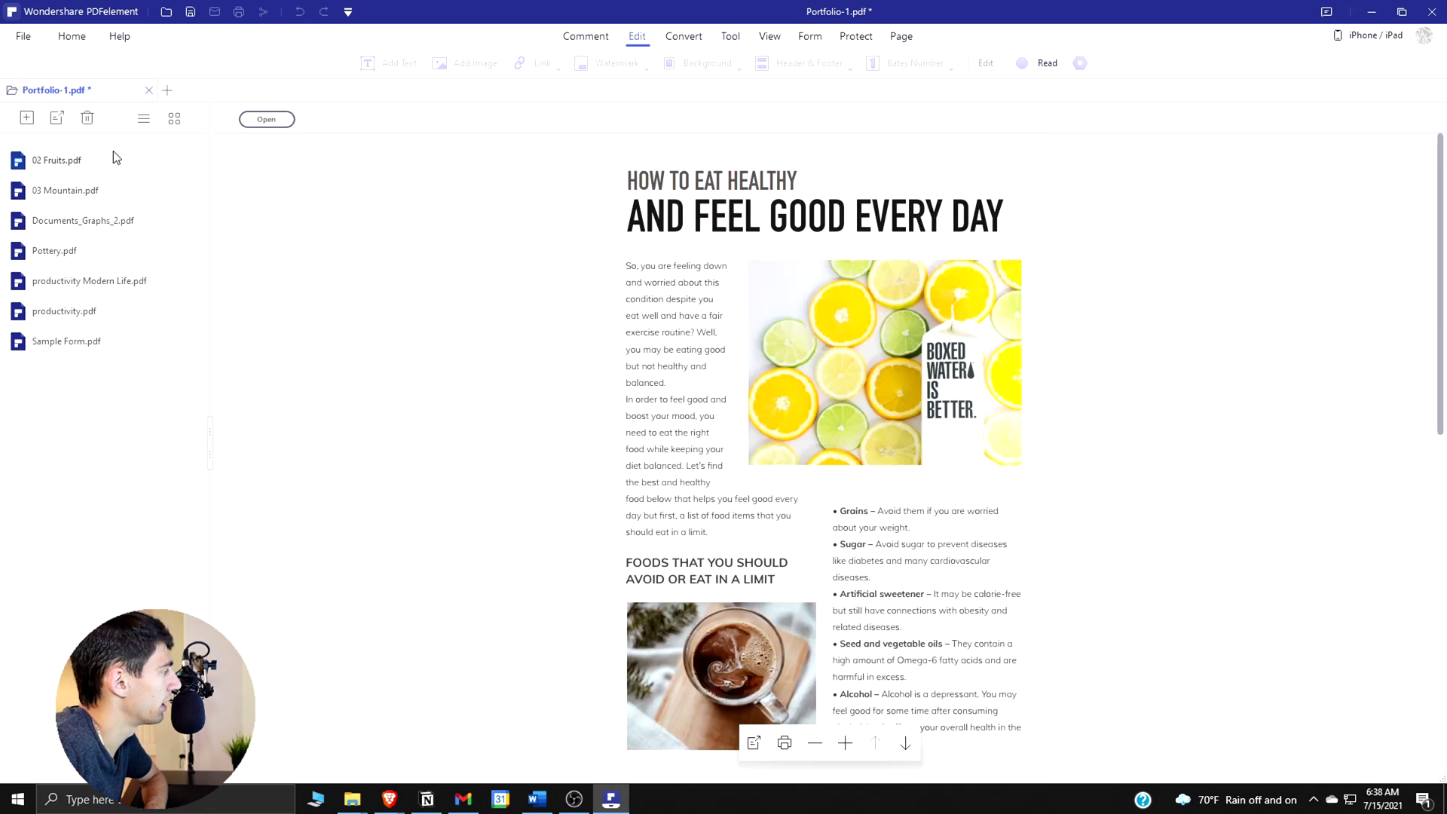
{"action": "left_click", "coordinate": [273, 123]}
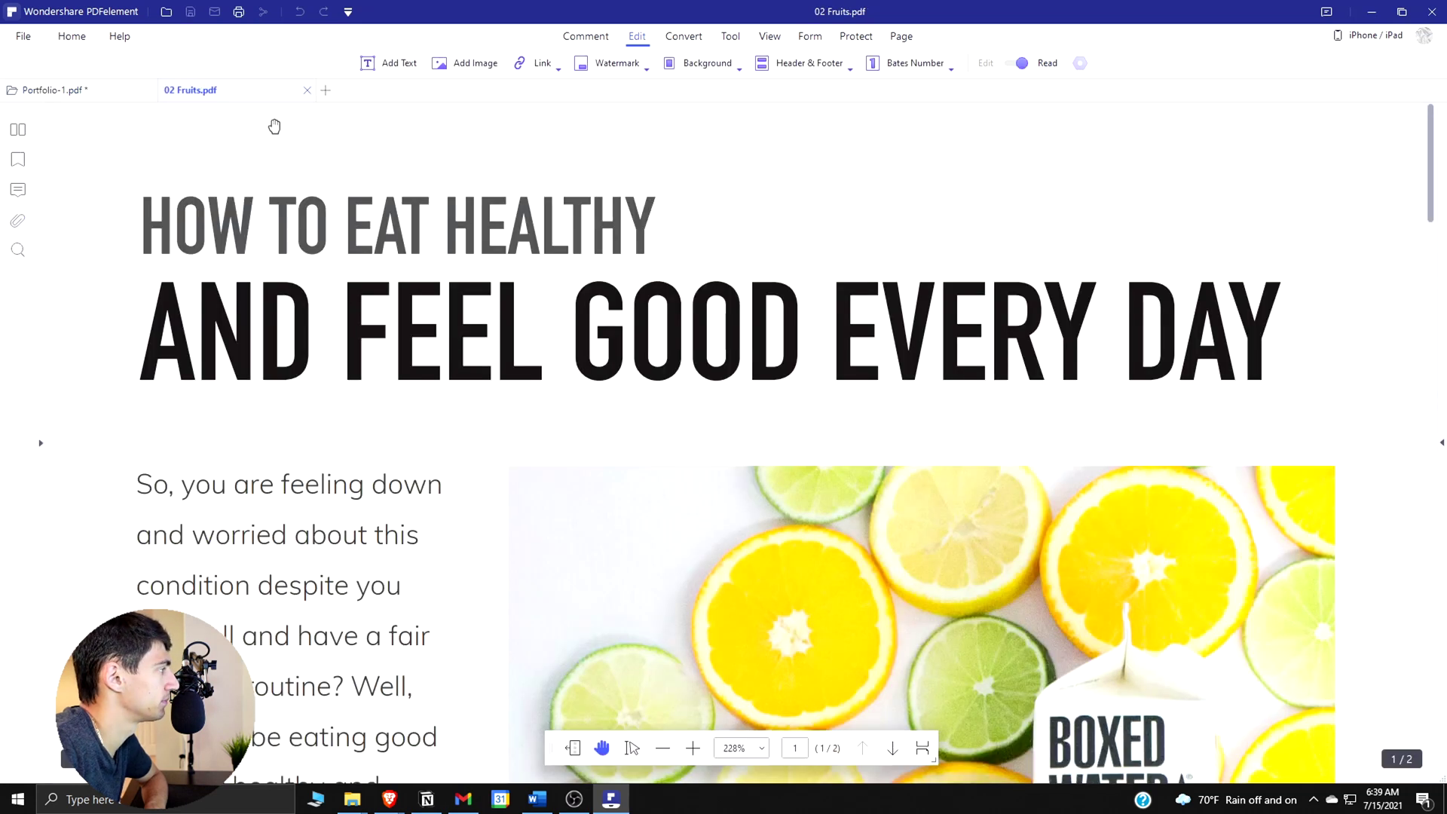
{"action": "scroll", "coordinate": [879, 376], "scroll_direction": "down", "scroll_amount": 3}
{"action": "scroll", "coordinate": [523, 294], "scroll_direction": "down", "scroll_amount": 4}
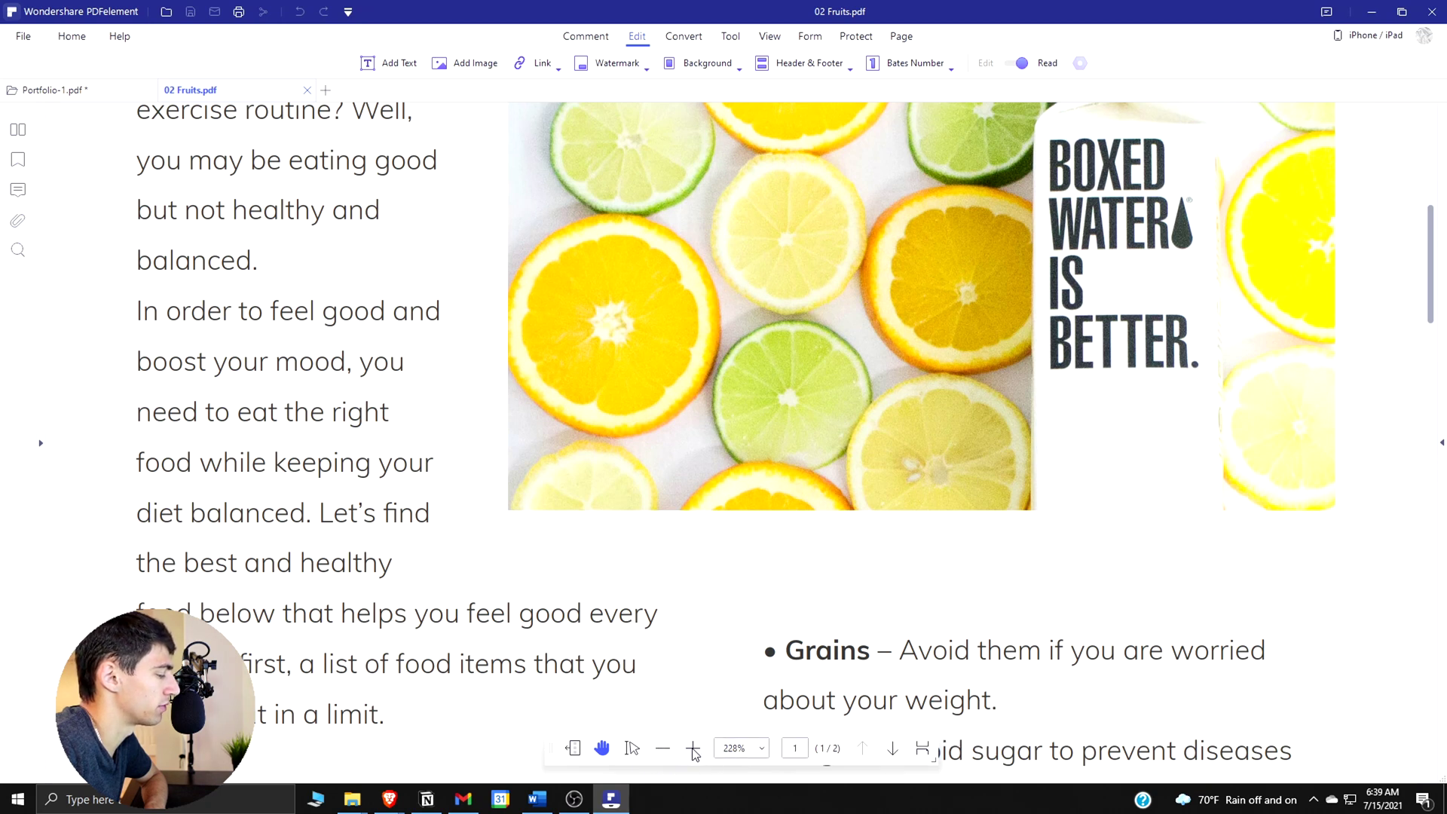
Zoom 02 Fruits.pdf to 100%, view page 2, then return to the Portfolio-1.pdf tab
{"action": "left_click", "coordinate": [660, 748]}
{"action": "left_click", "coordinate": [657, 748]}
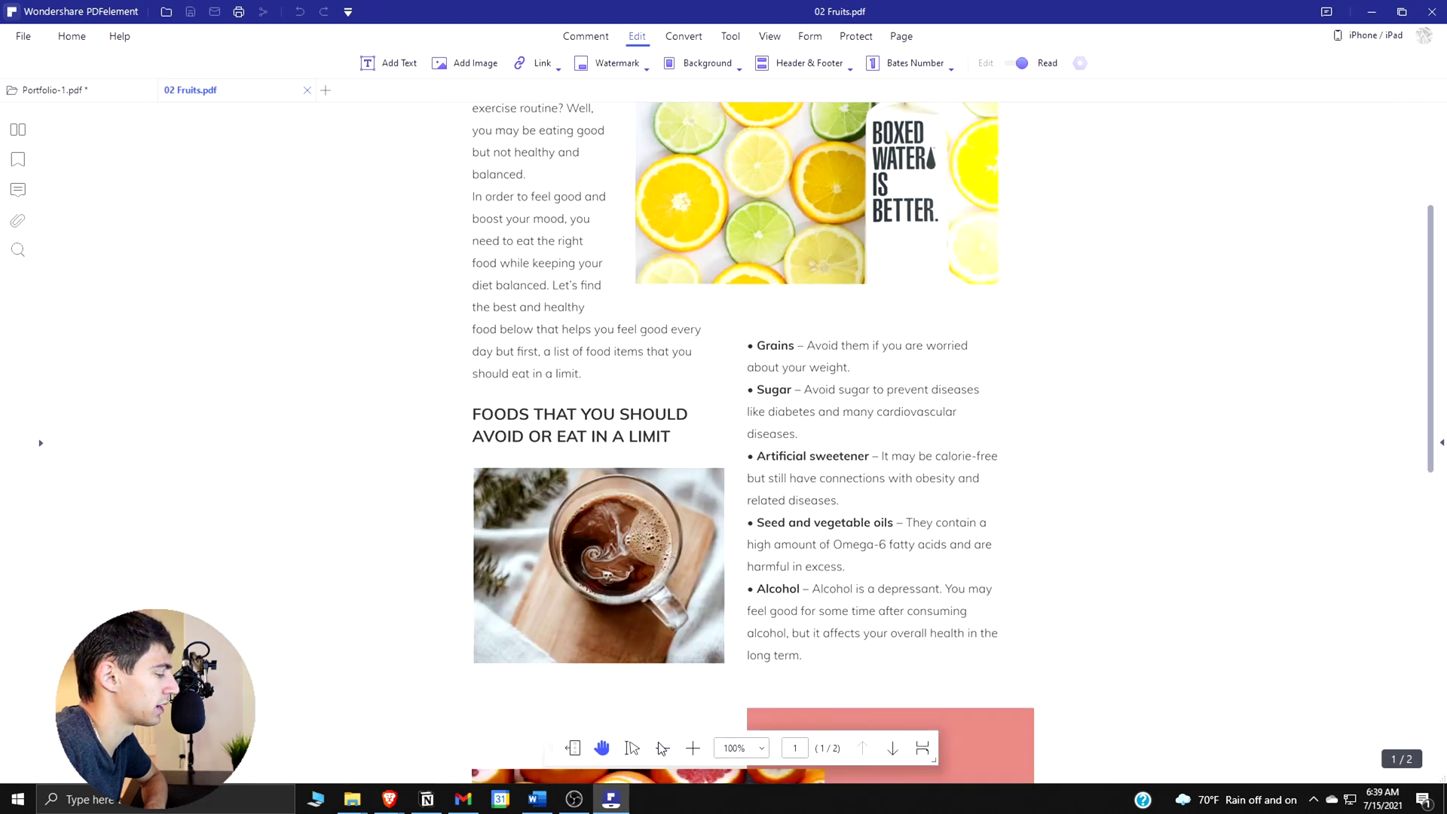
{"action": "scroll", "coordinate": [824, 422], "scroll_direction": "down", "scroll_amount": 3}
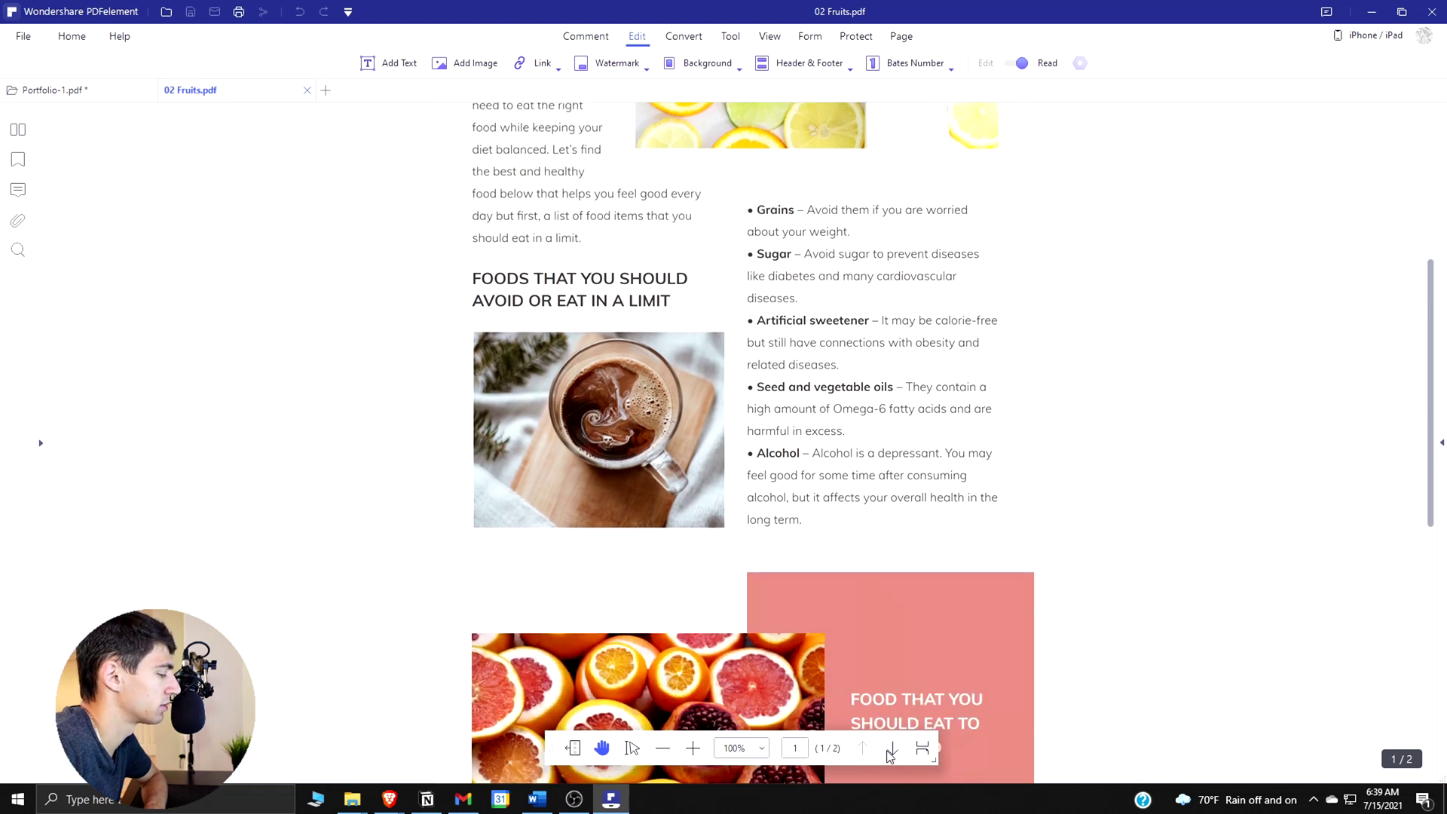
{"action": "left_click", "coordinate": [892, 748]}
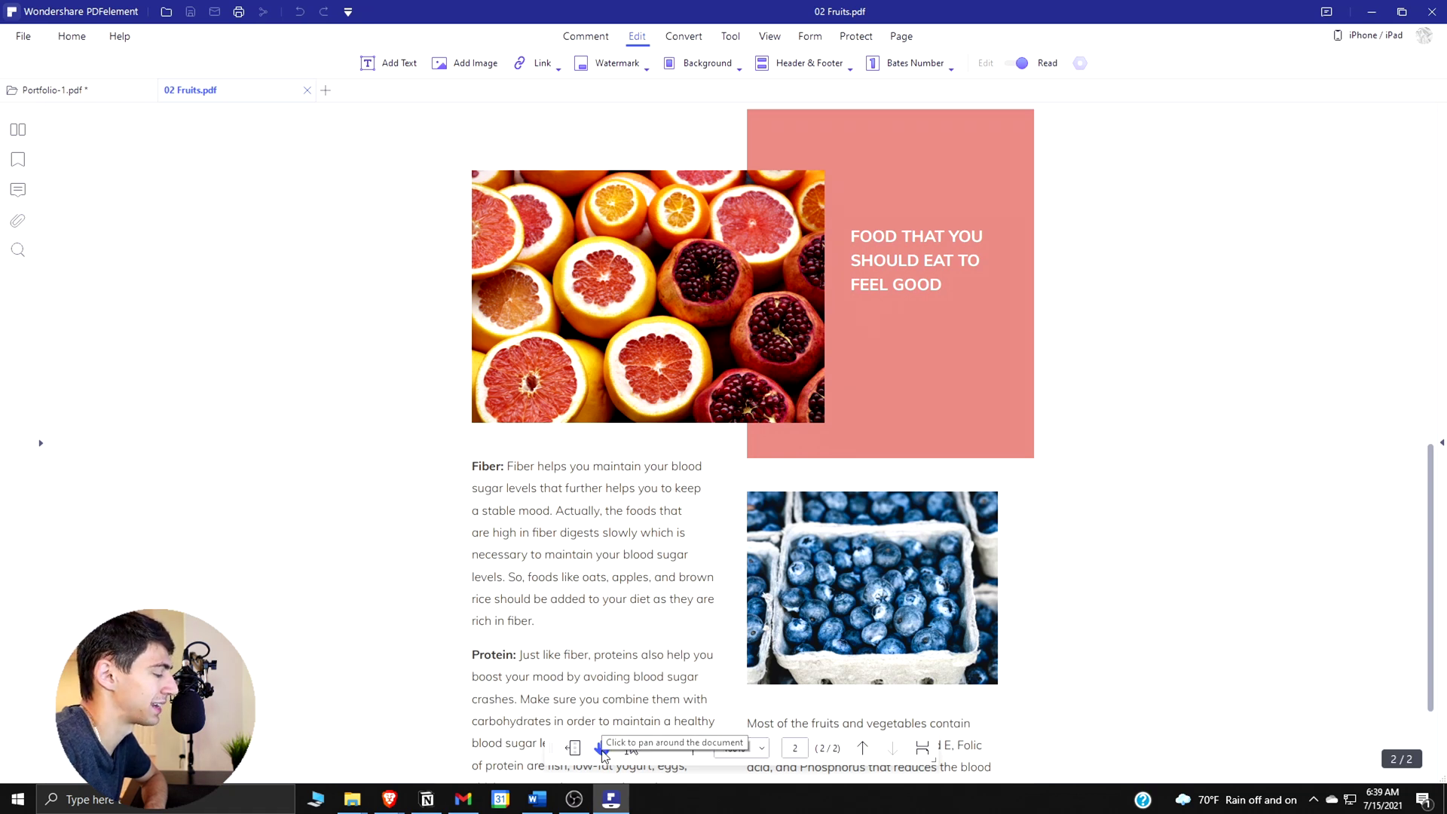
{"action": "key", "text": "ctrl+Tab"}
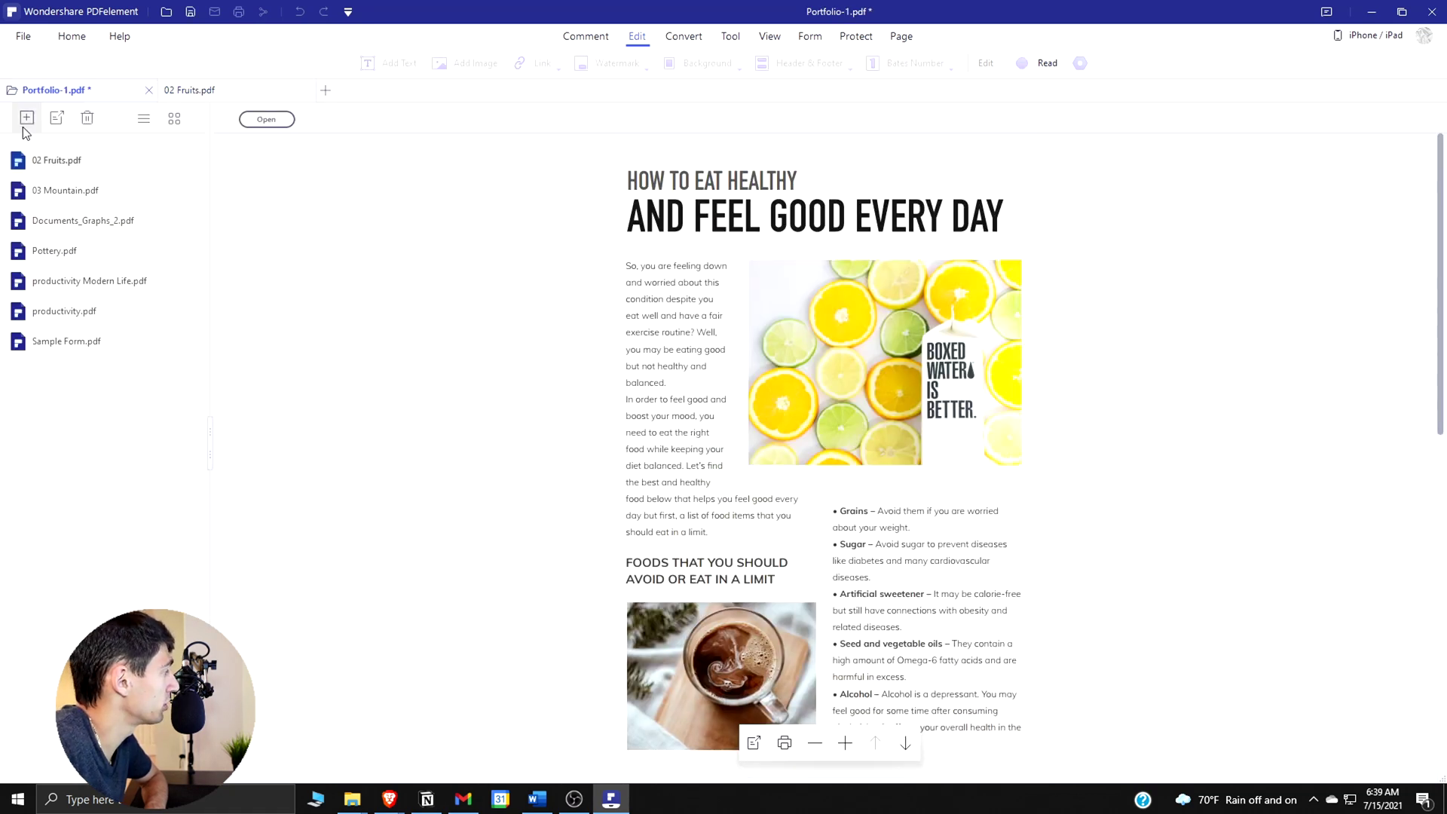
Add the folder Business > Paid Collaborations > PDFElement (4) > PDF Files to the portfolio, then open it
{"action": "right_click", "coordinate": [105, 371]}
{"action": "left_click", "coordinate": [30, 118]}
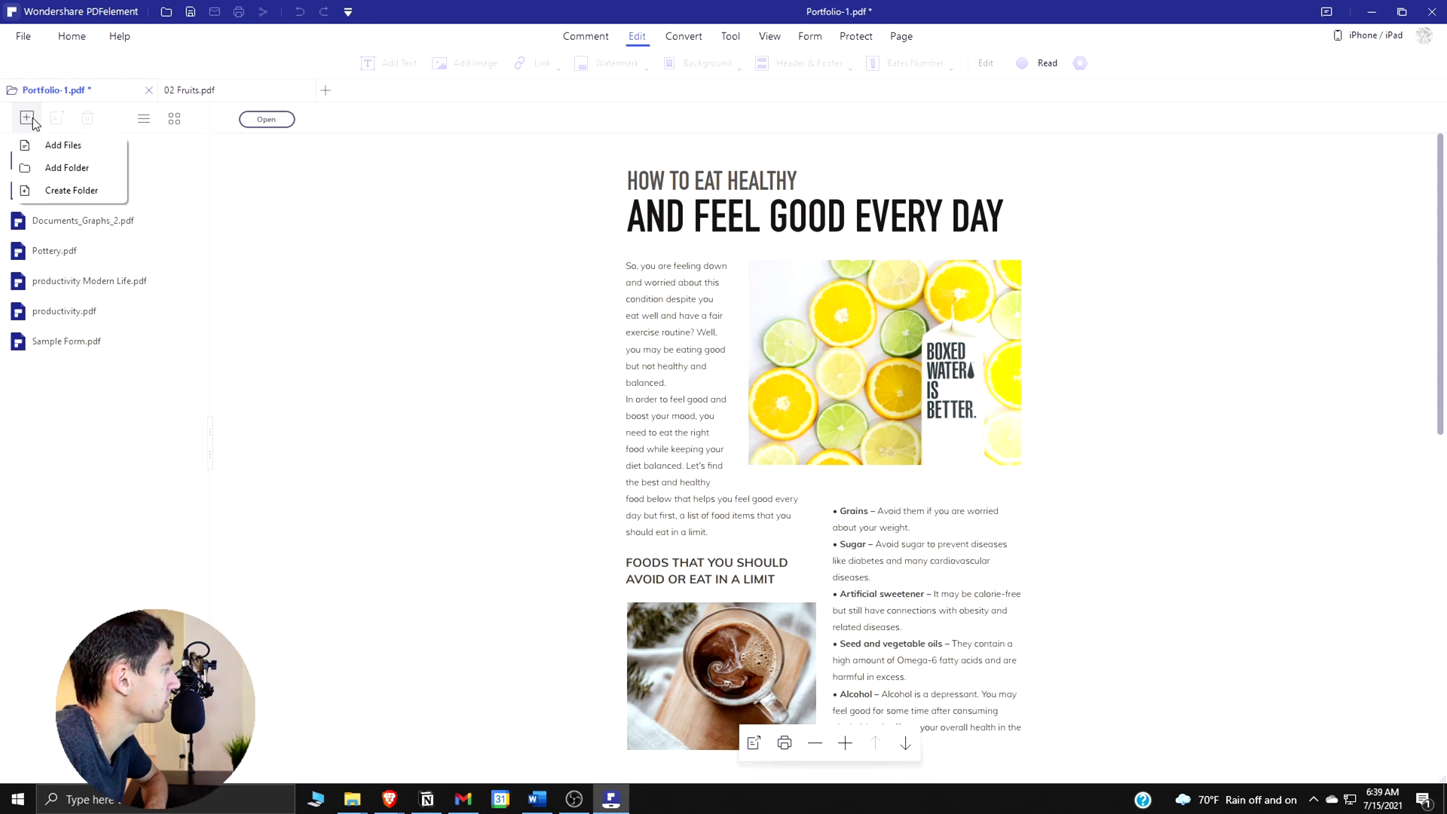
{"action": "left_click", "coordinate": [50, 168]}
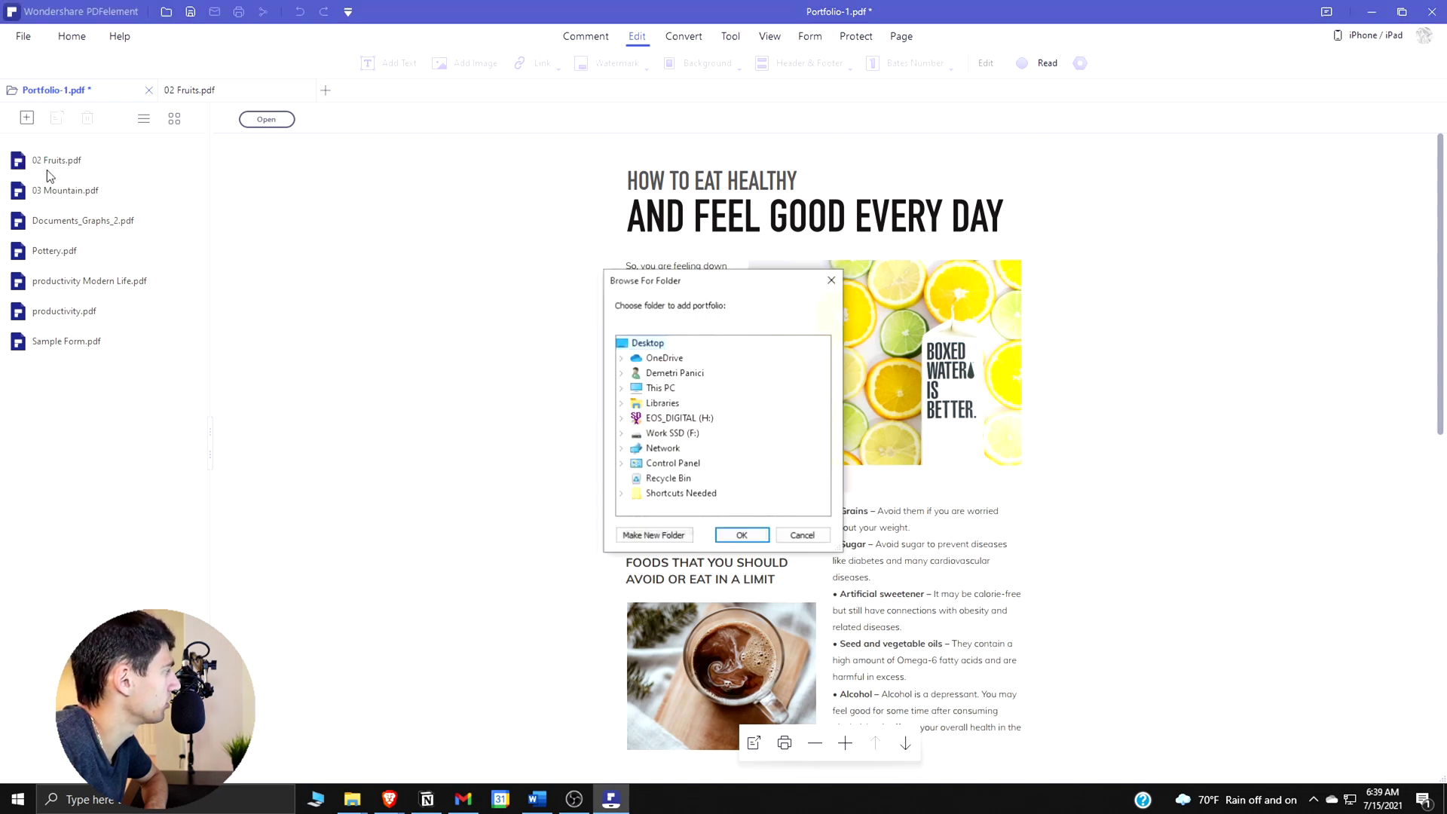
{"action": "double_click", "coordinate": [652, 436]}
{"action": "double_click", "coordinate": [677, 358]}
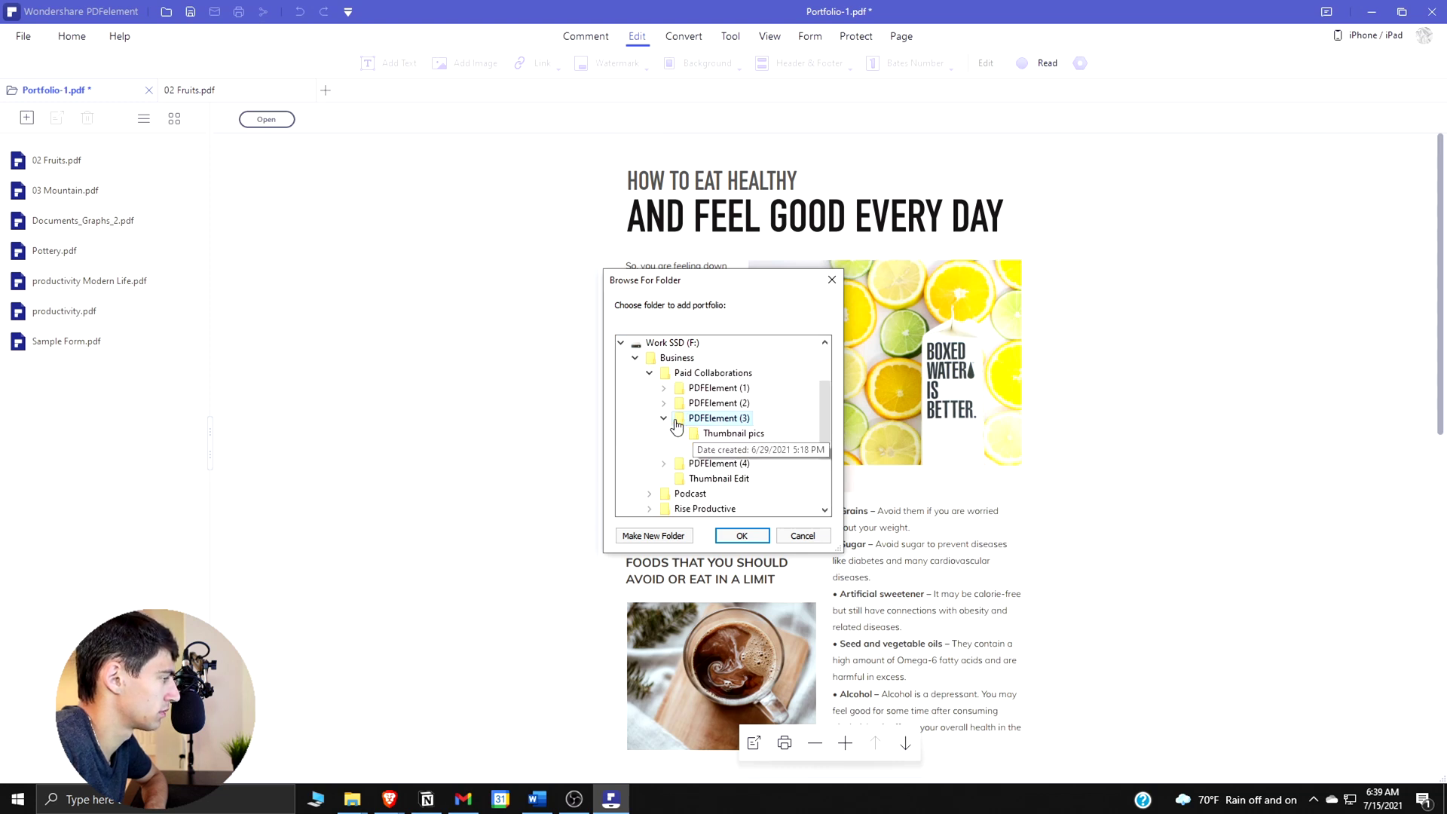
{"action": "left_click", "coordinate": [664, 420]}
{"action": "double_click", "coordinate": [713, 433]}
{"action": "left_click", "coordinate": [720, 417]}
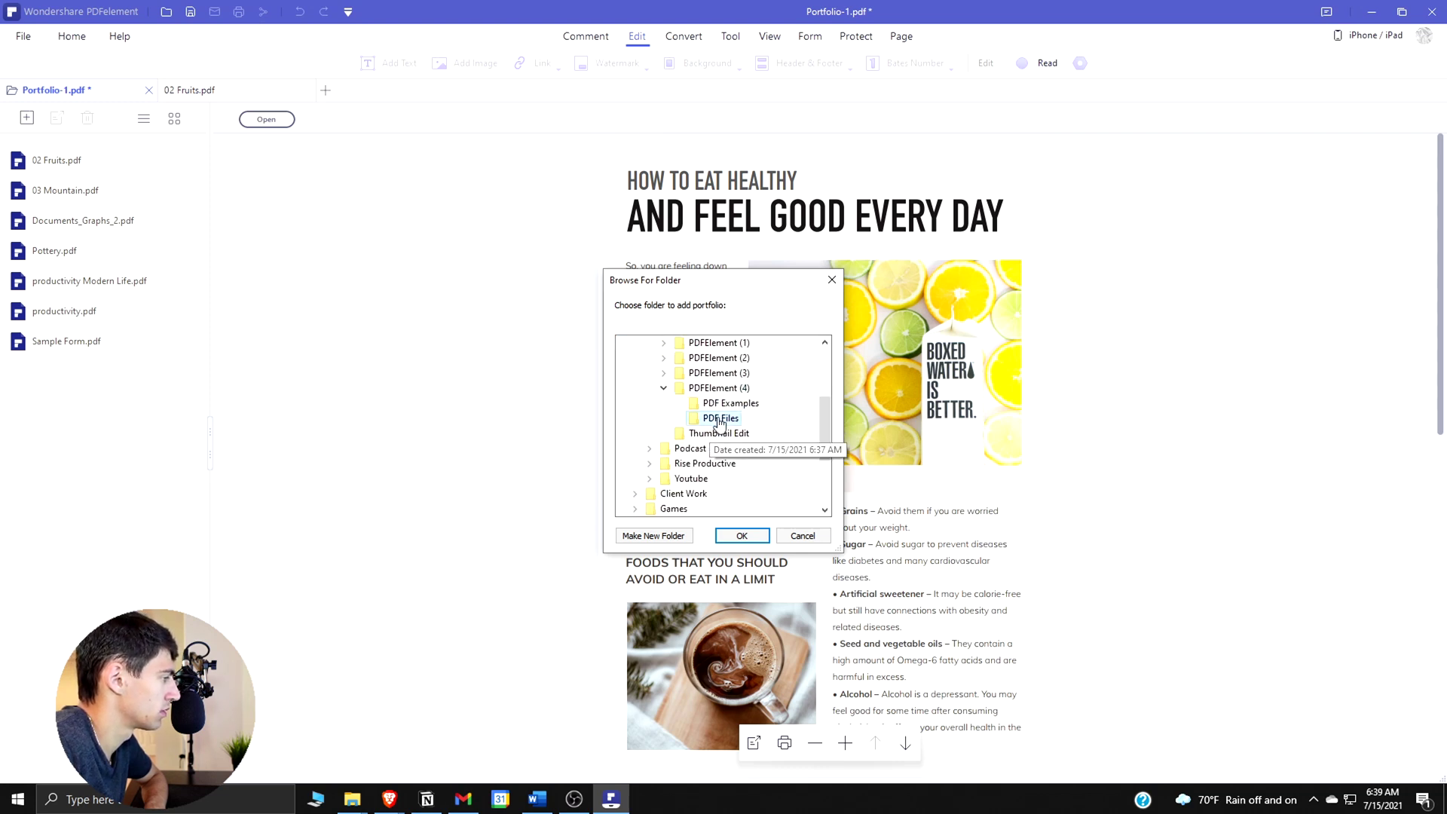
{"action": "left_click", "coordinate": [740, 536]}
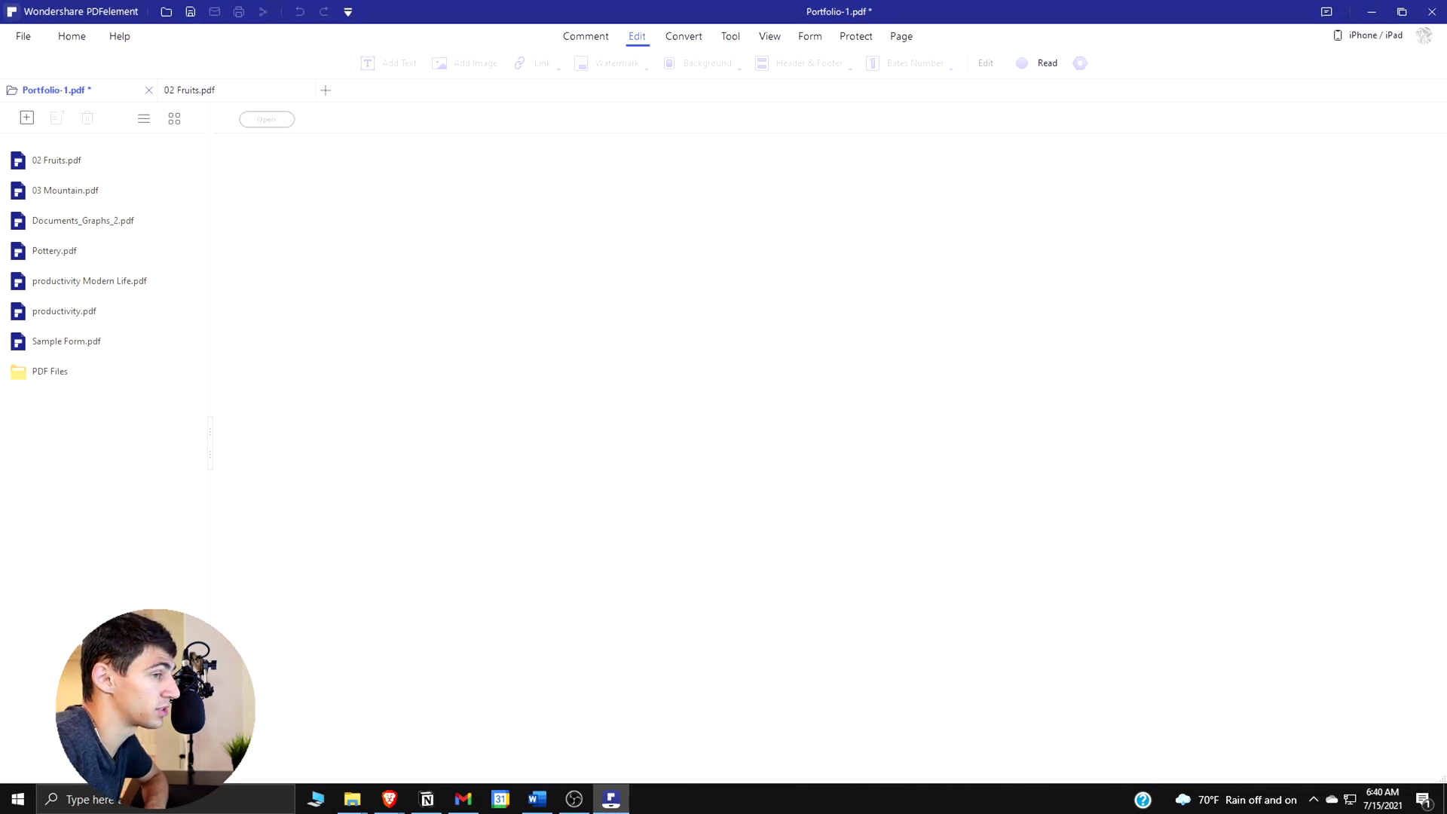
{"action": "key", "text": "alt+Tab"}
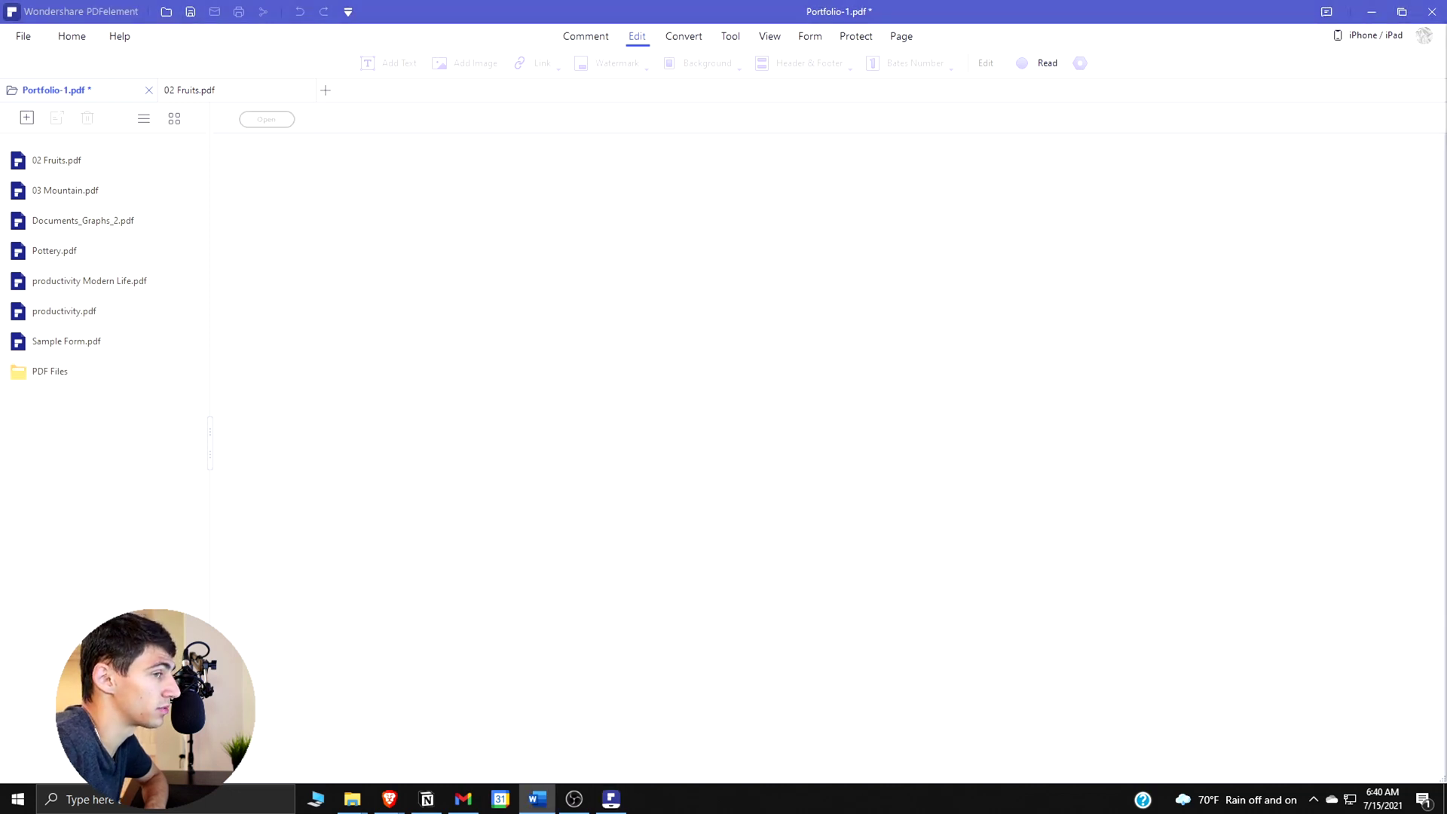
{"action": "double_click", "coordinate": [89, 381]}
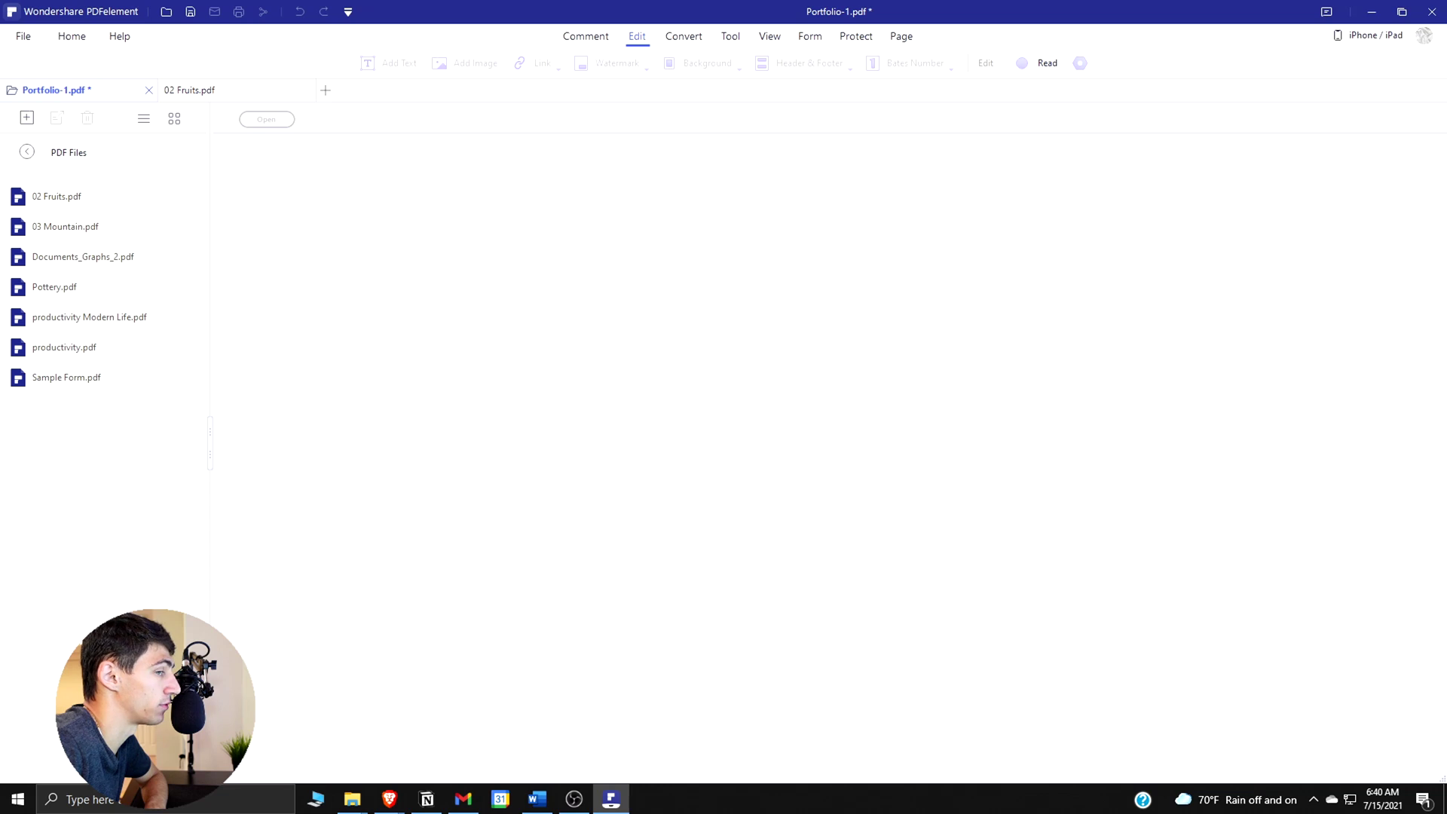
Create a portfolio folder named 'PDF More Examples', then preview Pottery.pdf
{"action": "right_click", "coordinate": [84, 426]}
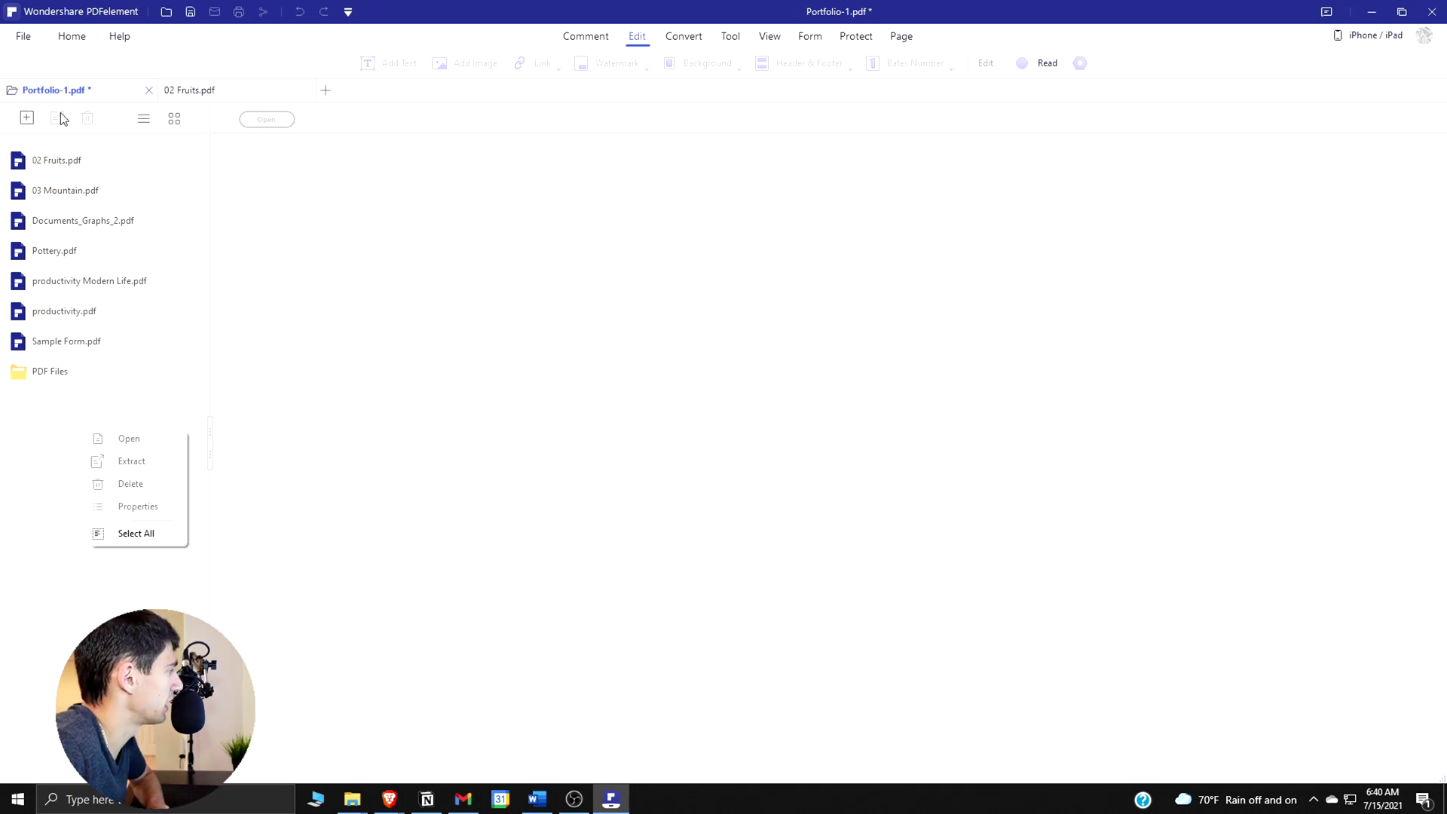
{"action": "left_click", "coordinate": [27, 118]}
{"action": "left_click", "coordinate": [51, 189]}
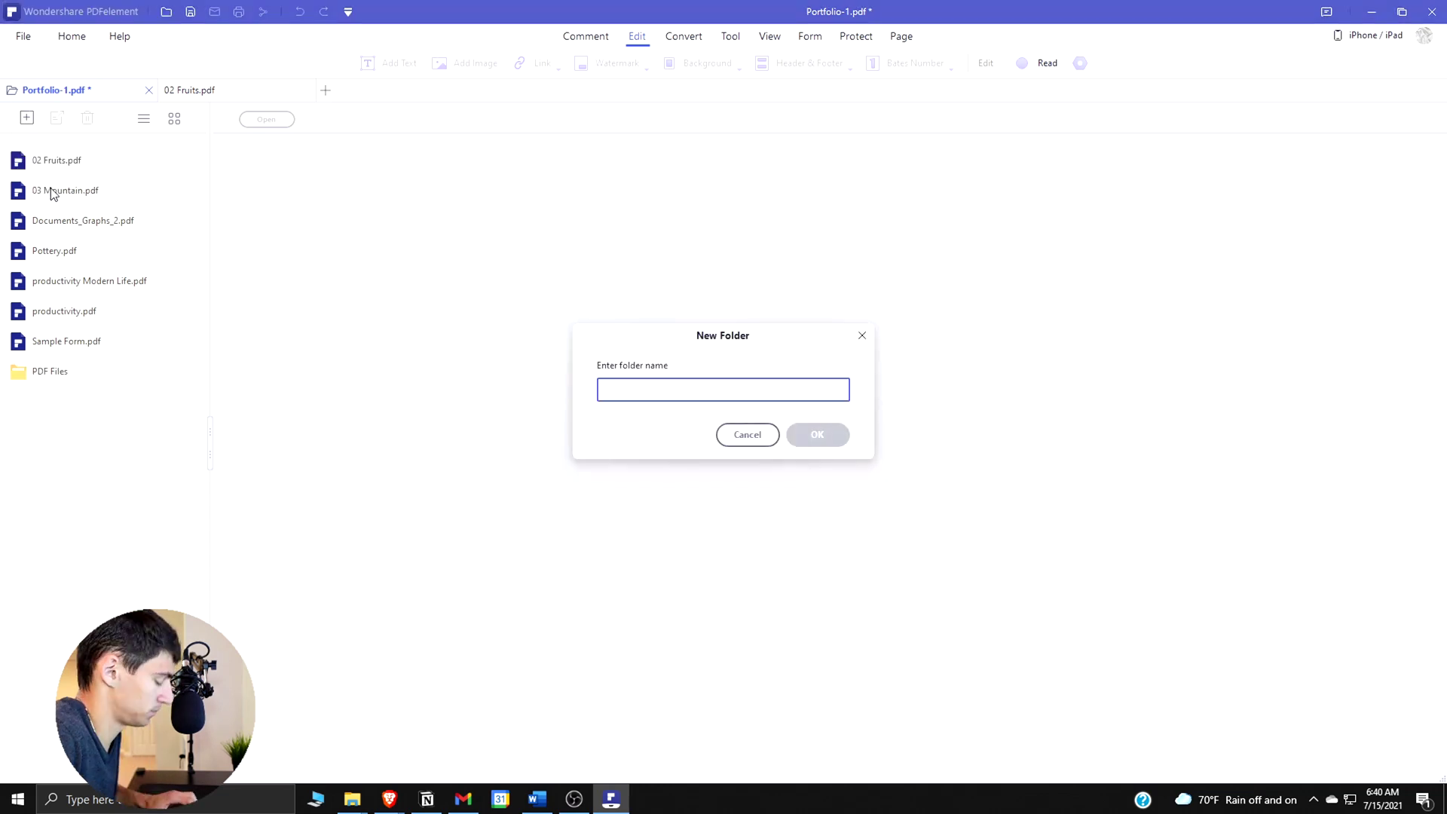
{"action": "type", "text": "PDF Mor"}
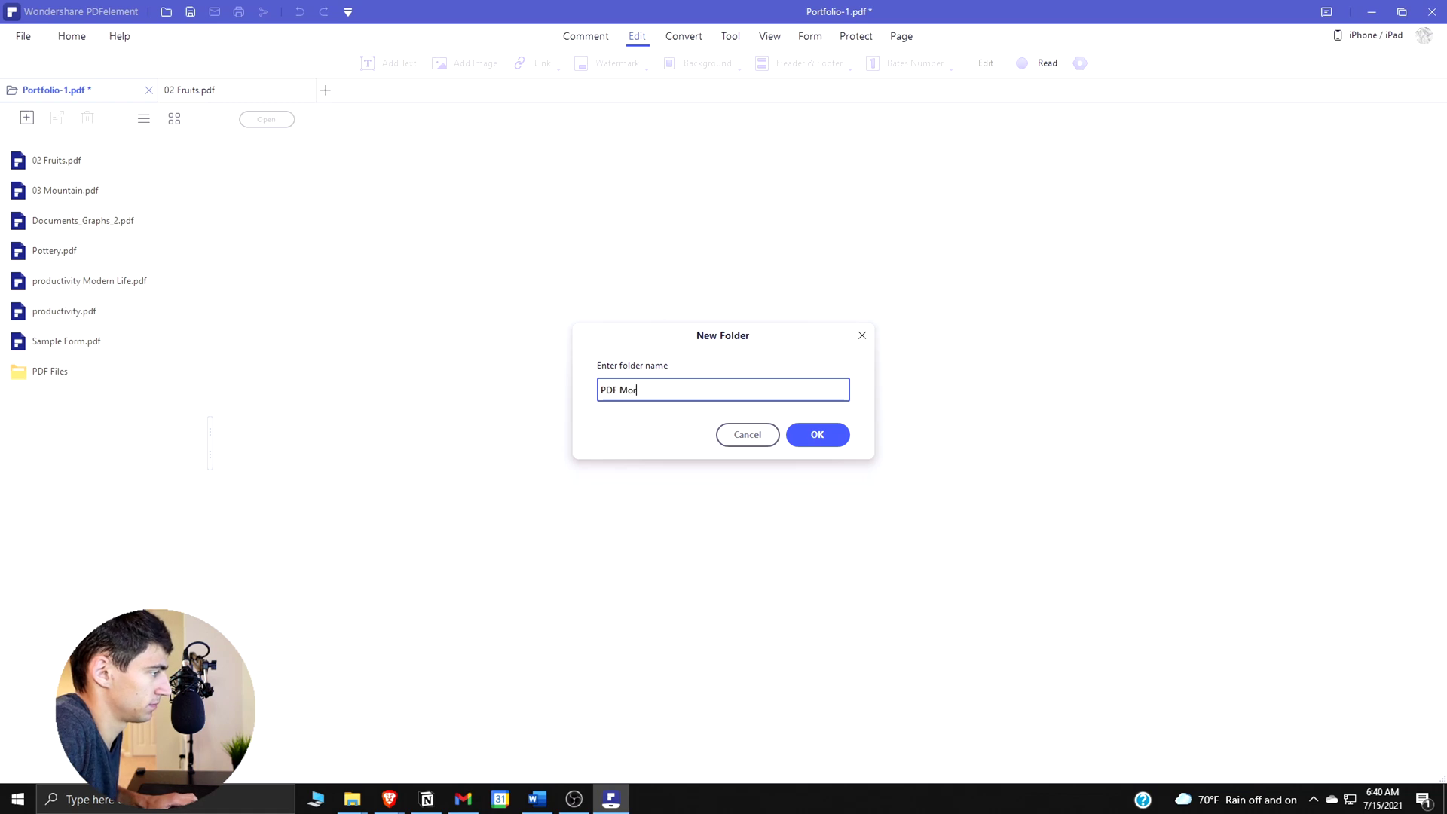
{"action": "type", "text": "e Example"}
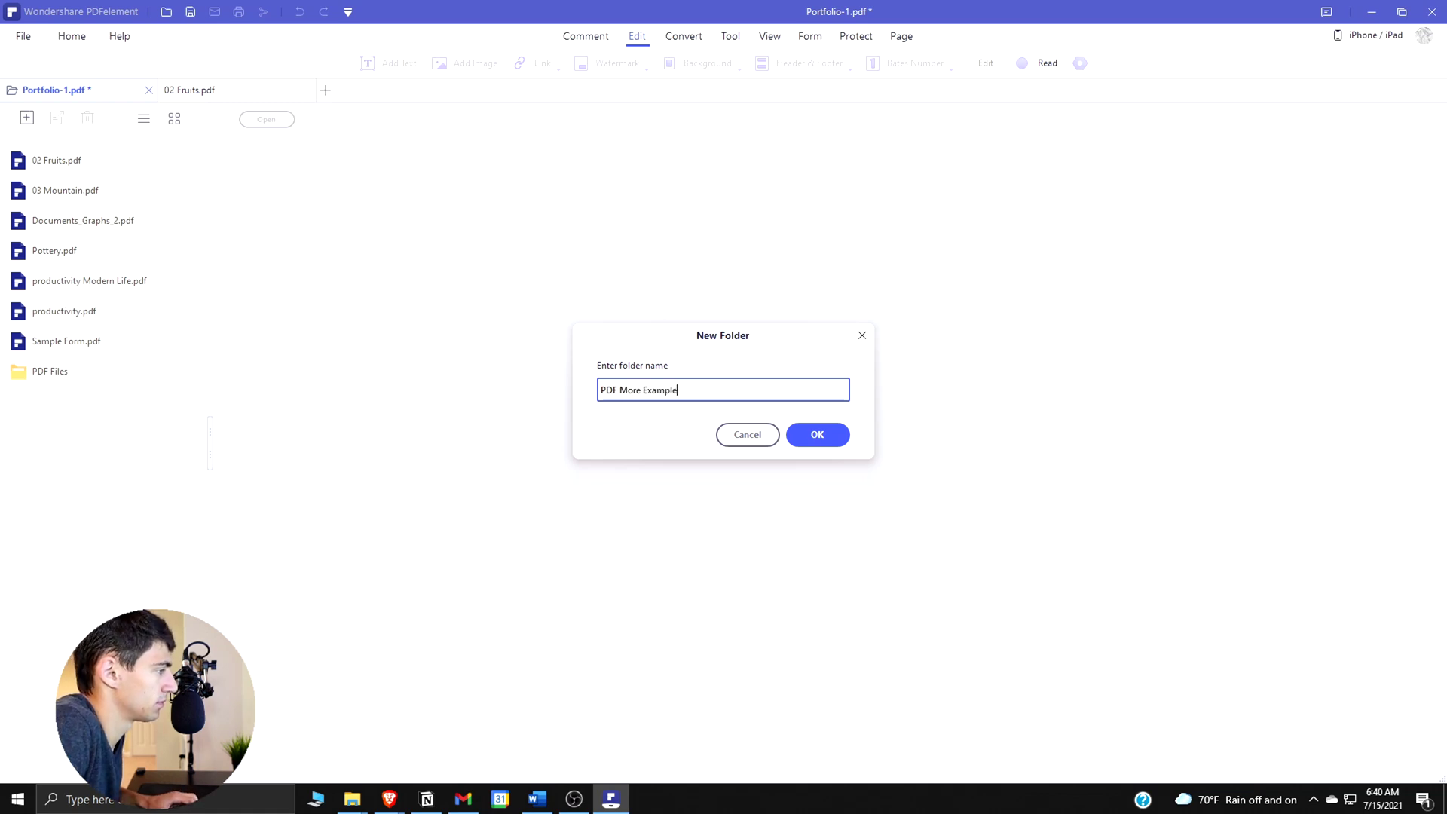
{"action": "type", "text": "s"}
{"action": "key", "text": "Return"}
{"action": "left_click", "coordinate": [71, 290]}
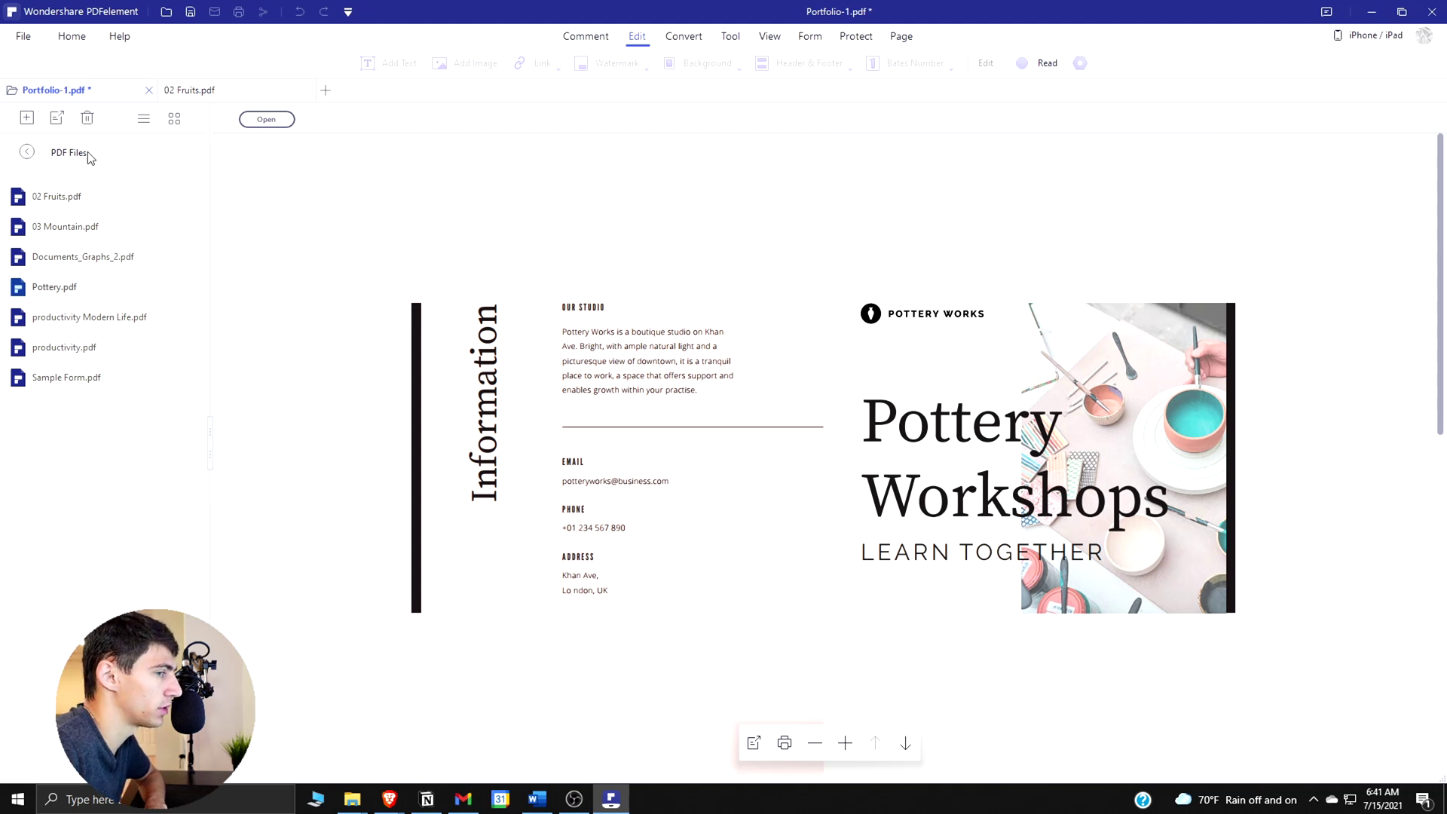
Extract 02 Fruits.pdf to the Desktop, then delete it, leaving six PDFs in PDF Files
{"action": "left_click", "coordinate": [96, 204]}
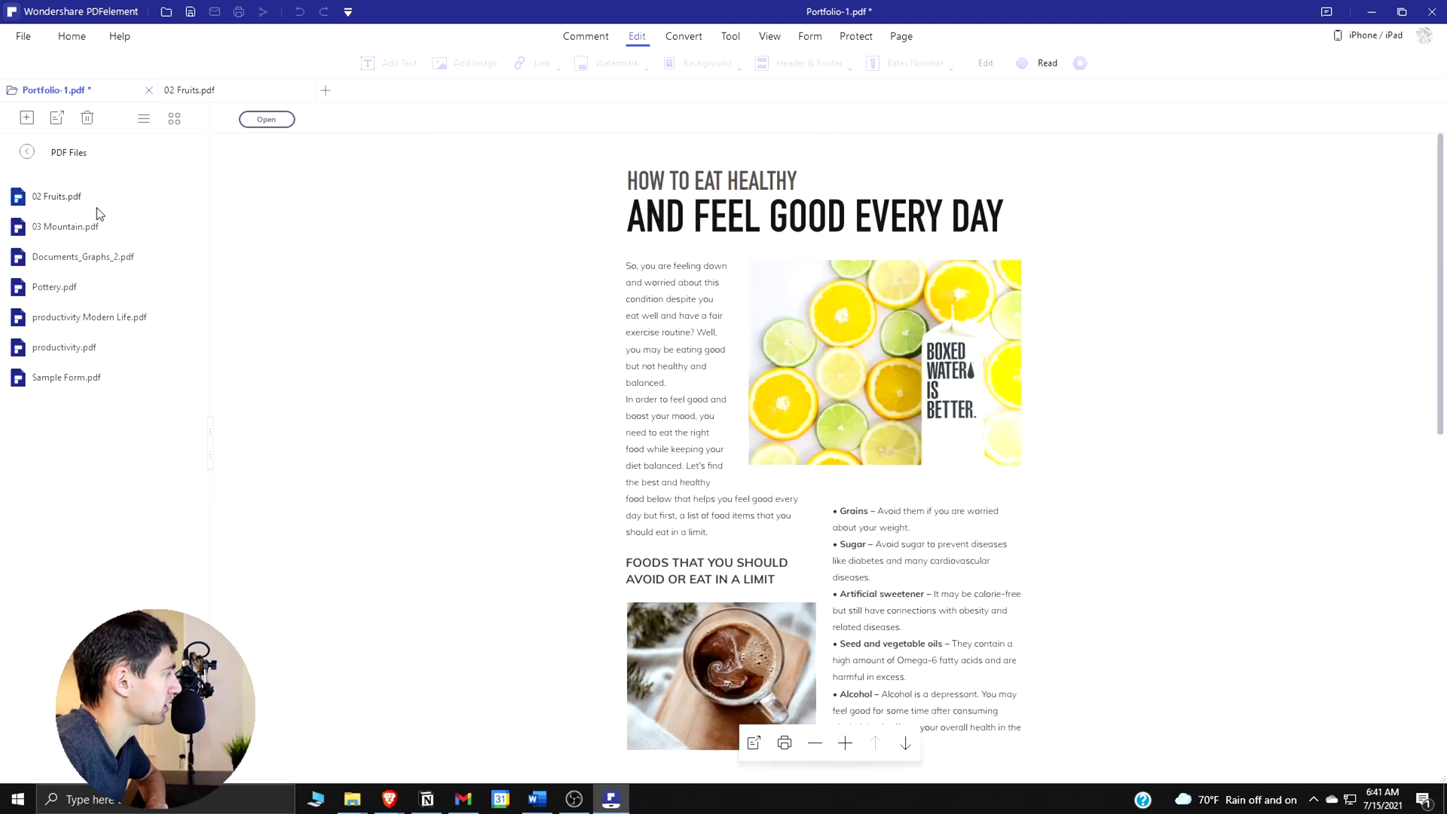
{"action": "left_click", "coordinate": [57, 119]}
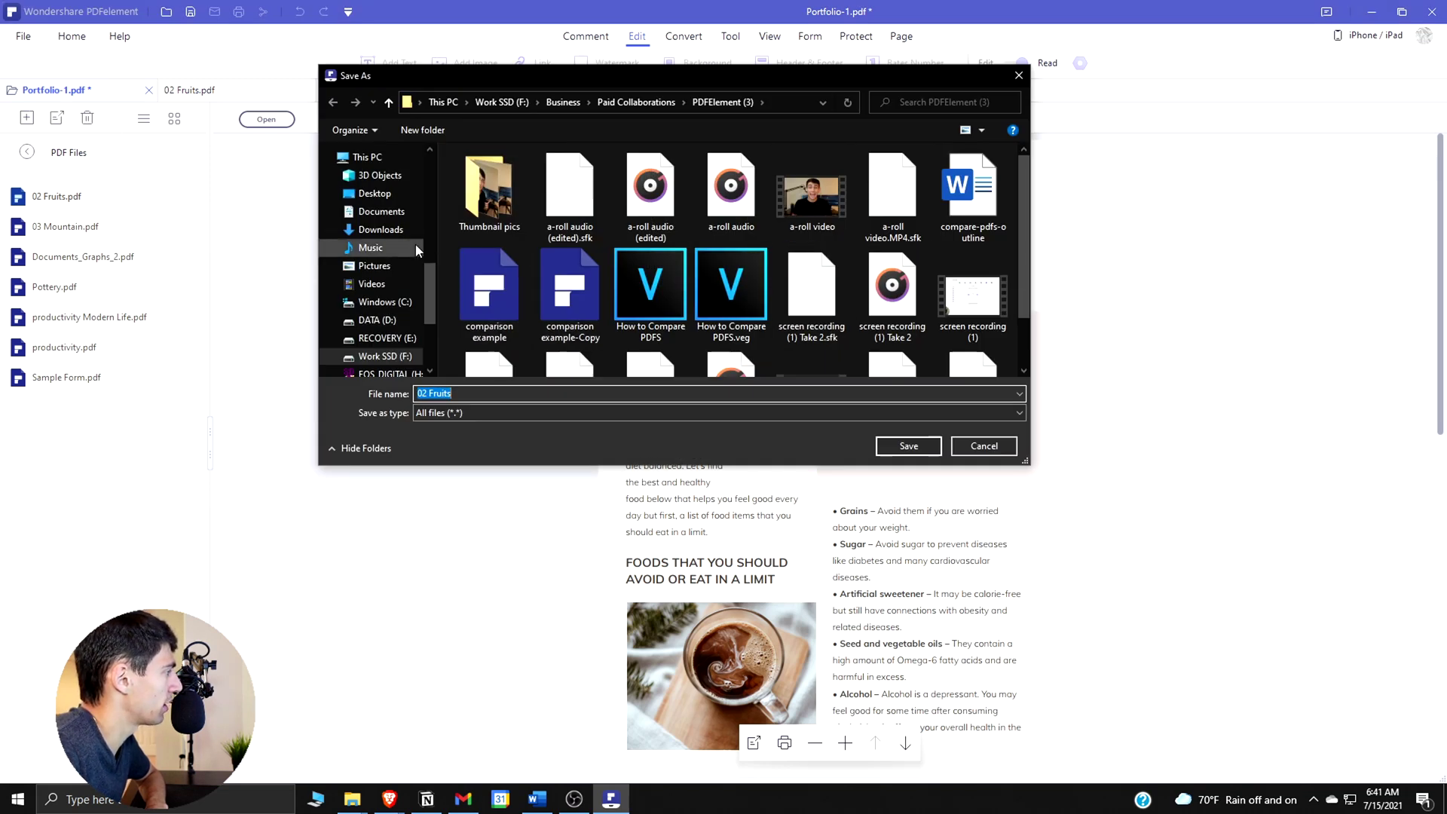
{"action": "left_click", "coordinate": [374, 193]}
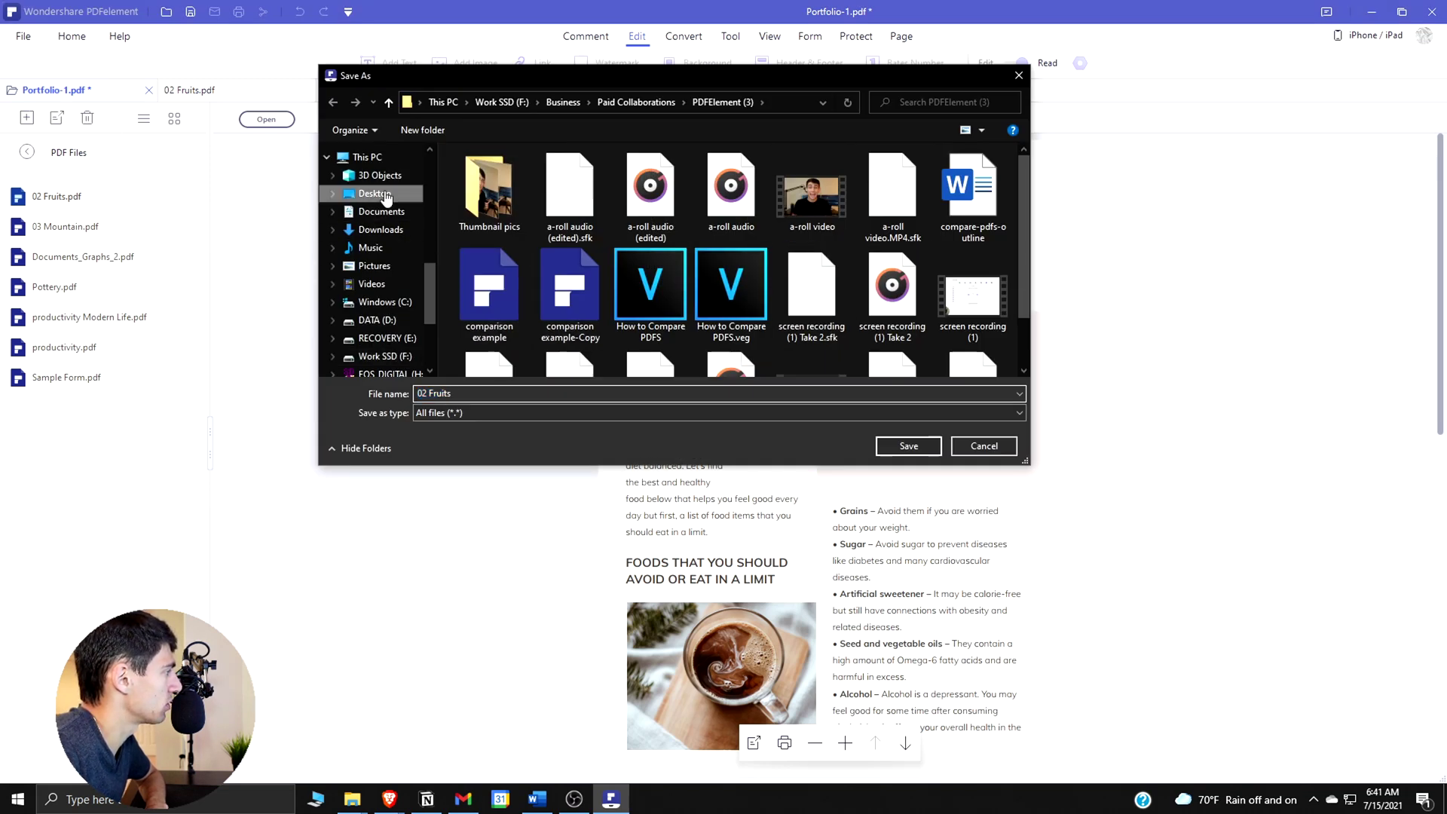
{"action": "left_click", "coordinate": [904, 447]}
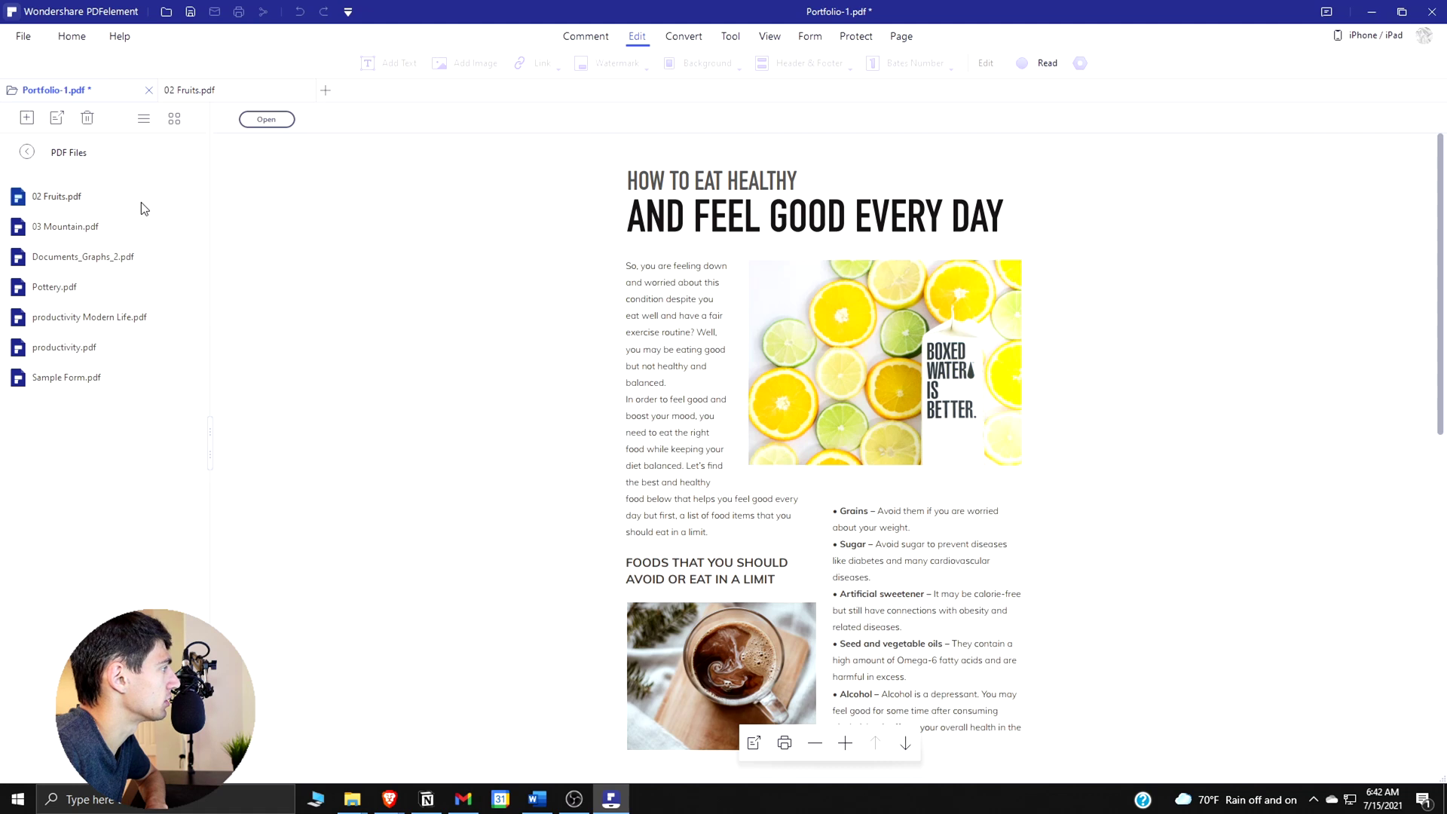
{"action": "left_click", "coordinate": [90, 119]}
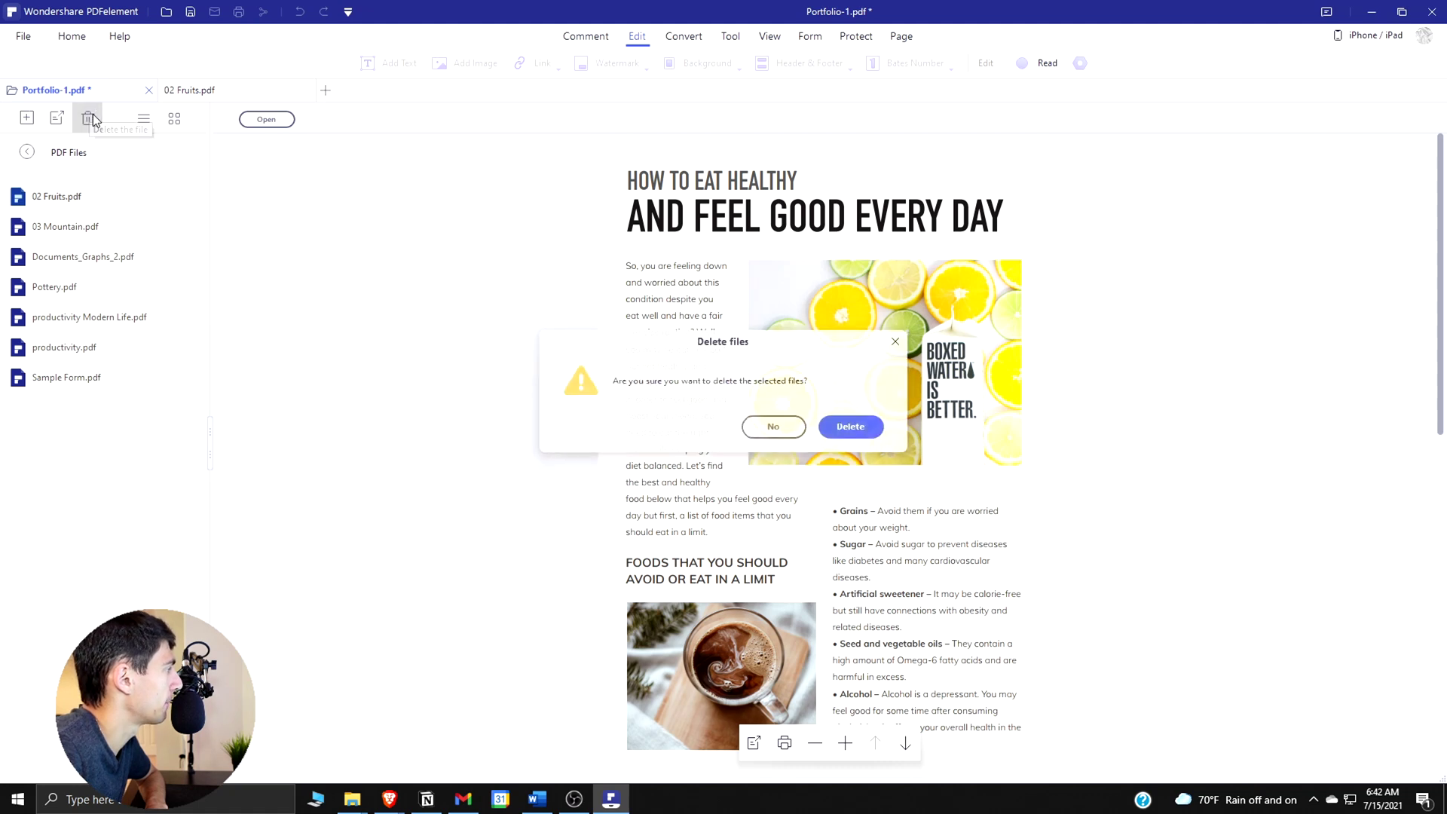
{"action": "left_click", "coordinate": [844, 429]}
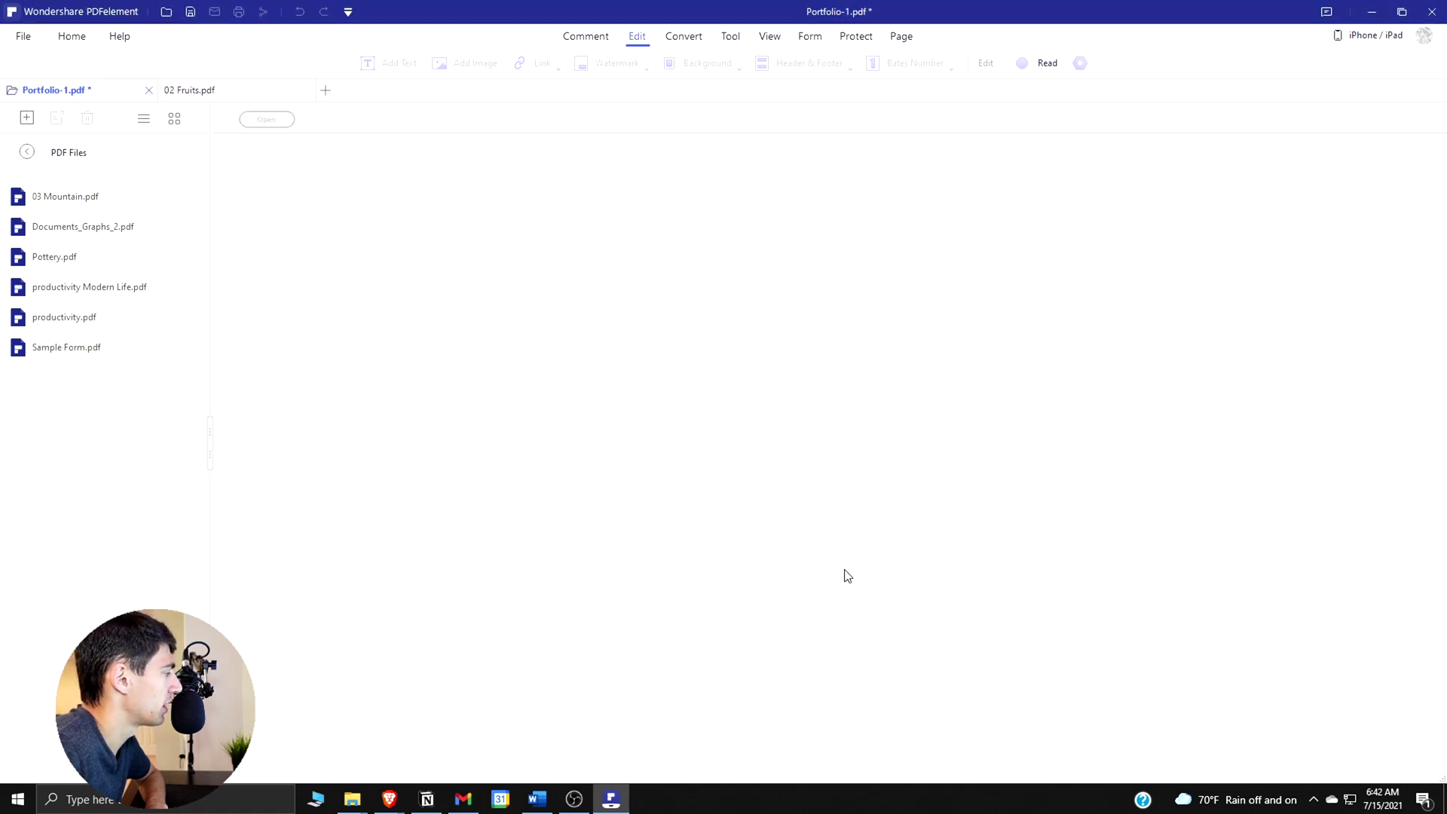